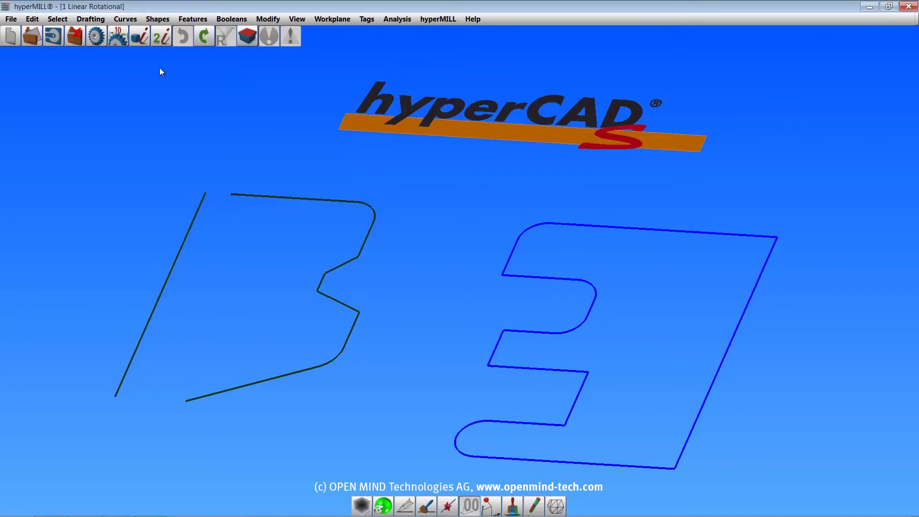
Open the Shapes menu to list the surface and solid creation tools
click(156, 20)
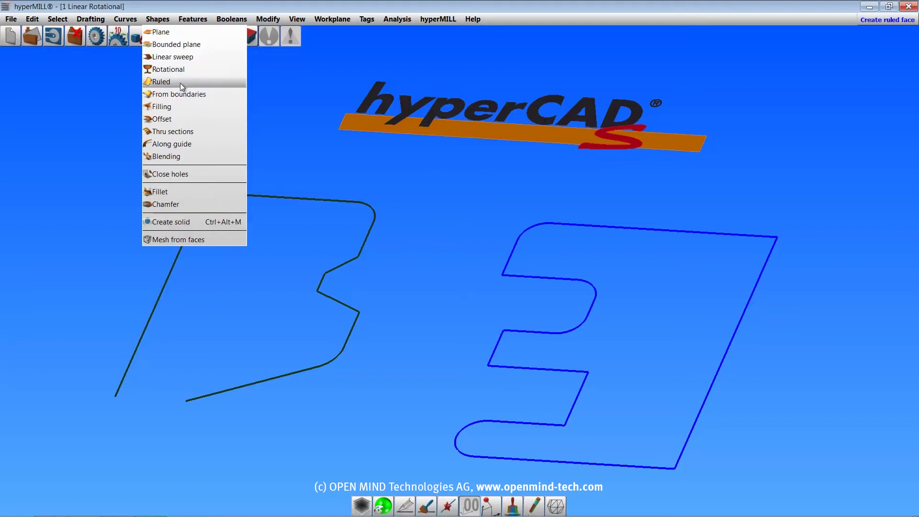
Linear-sweep the E-shaped curve 25 mm in the flipped direction into a solid with bases
click(181, 57)
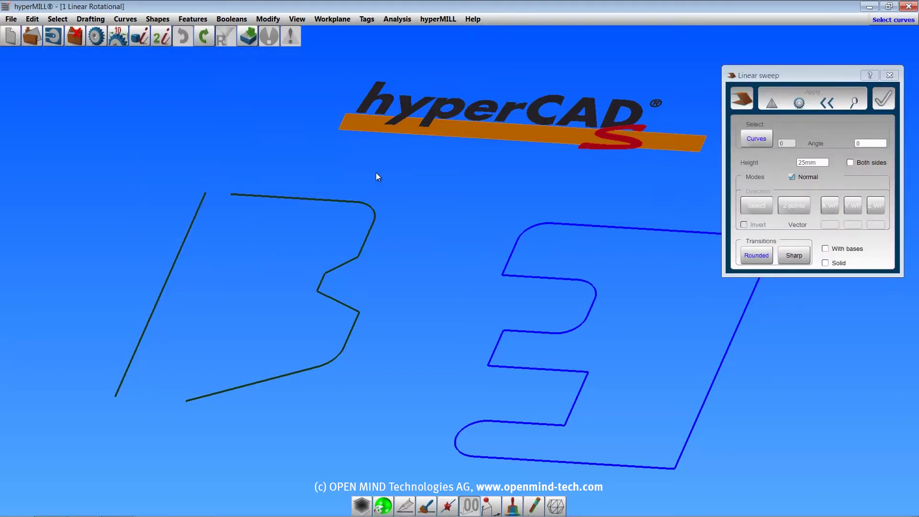
click(531, 224)
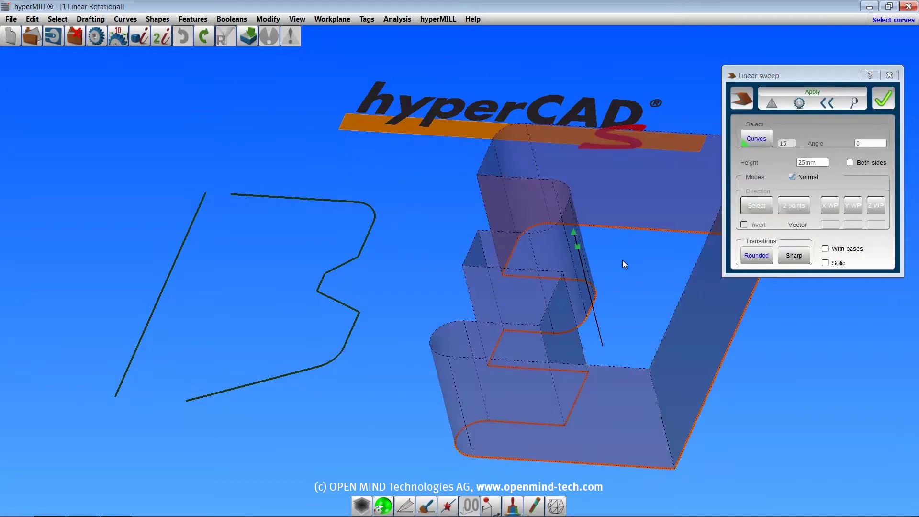
click(577, 248)
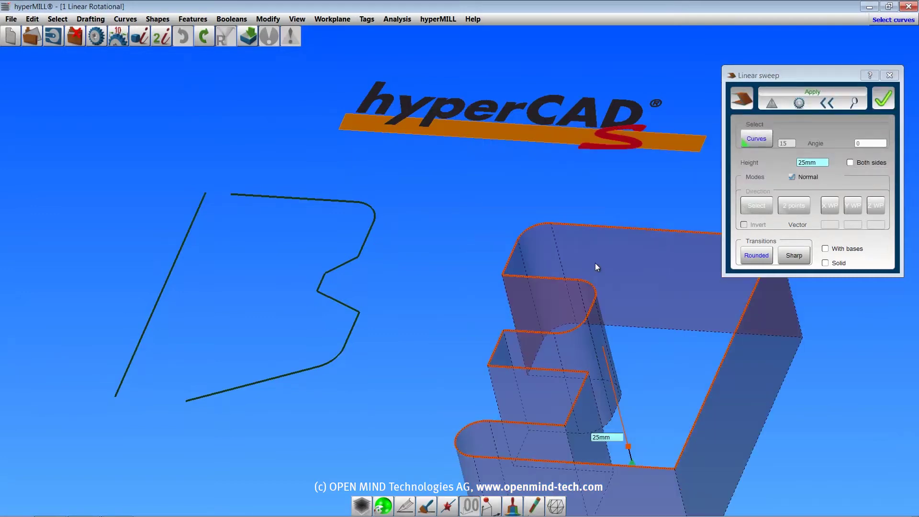
click(825, 263)
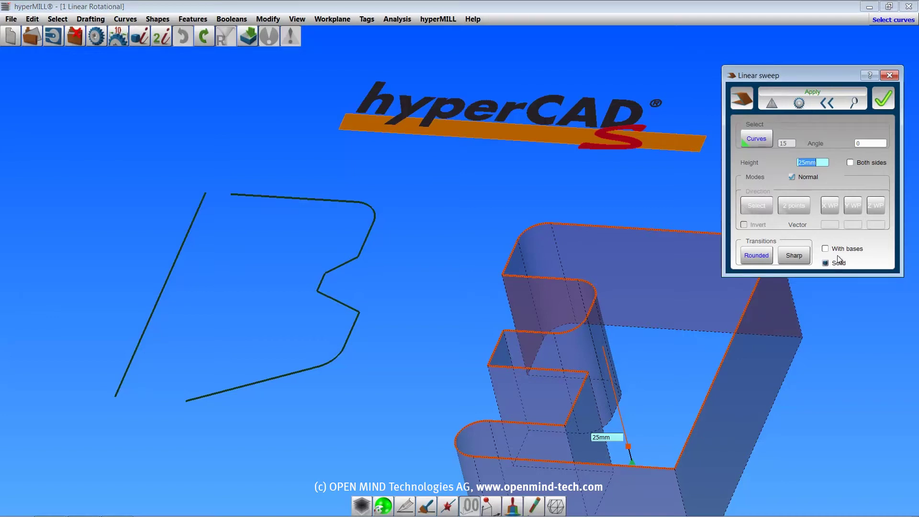
click(826, 249)
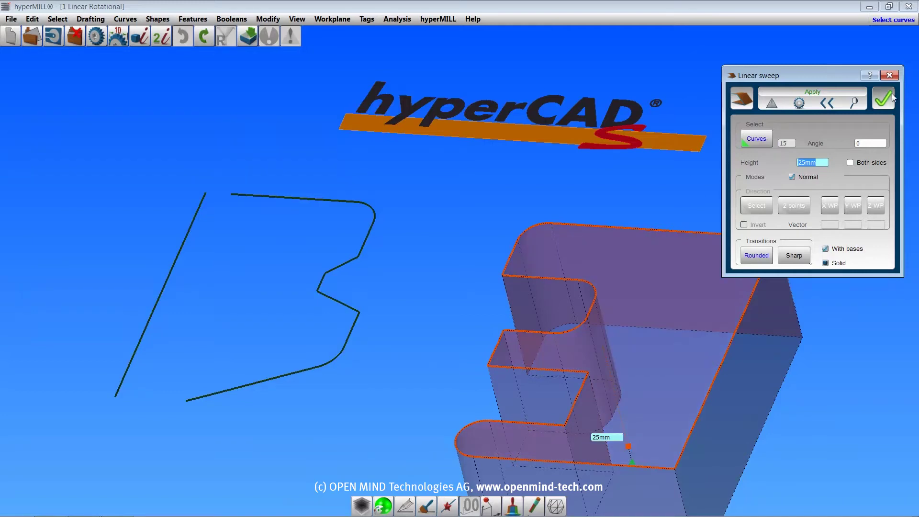
click(884, 98)
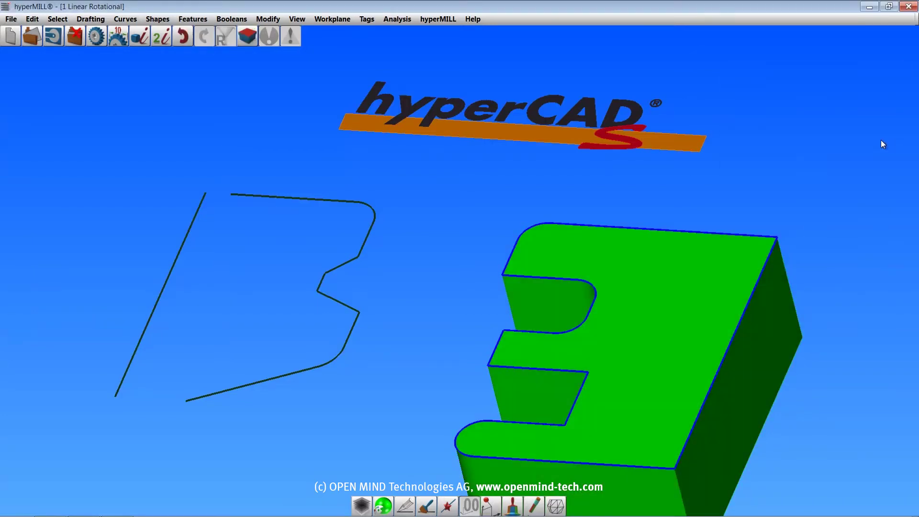
Revolve the B-shaped profile 294.69° about its straight line into a closed solid with bases
click(148, 19)
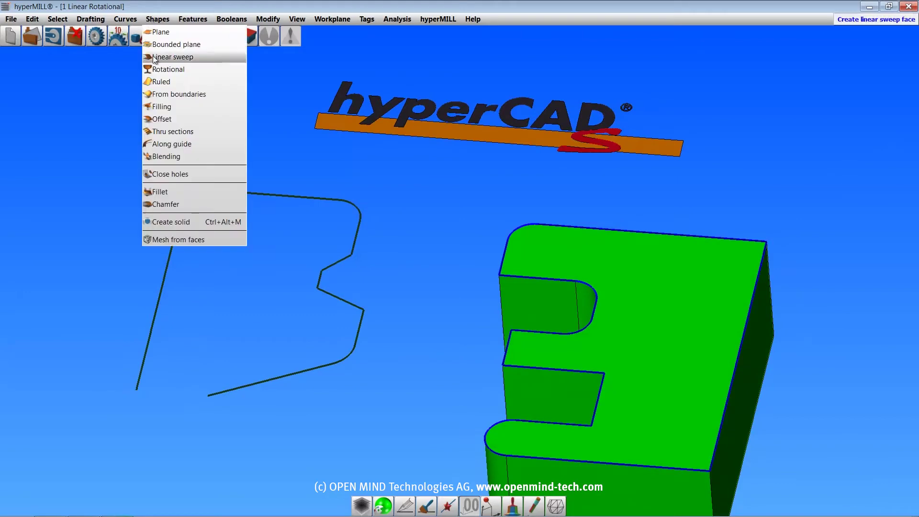
click(191, 73)
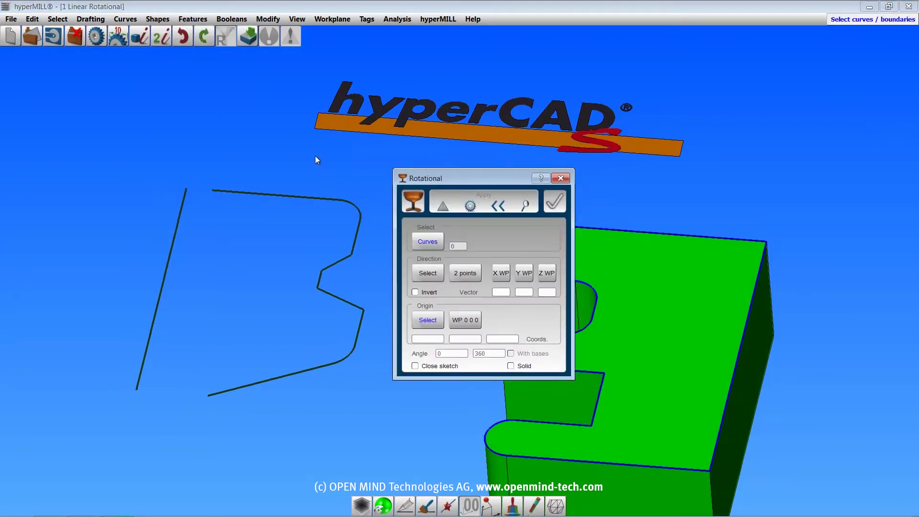
click(318, 198)
middle_click(373, 264)
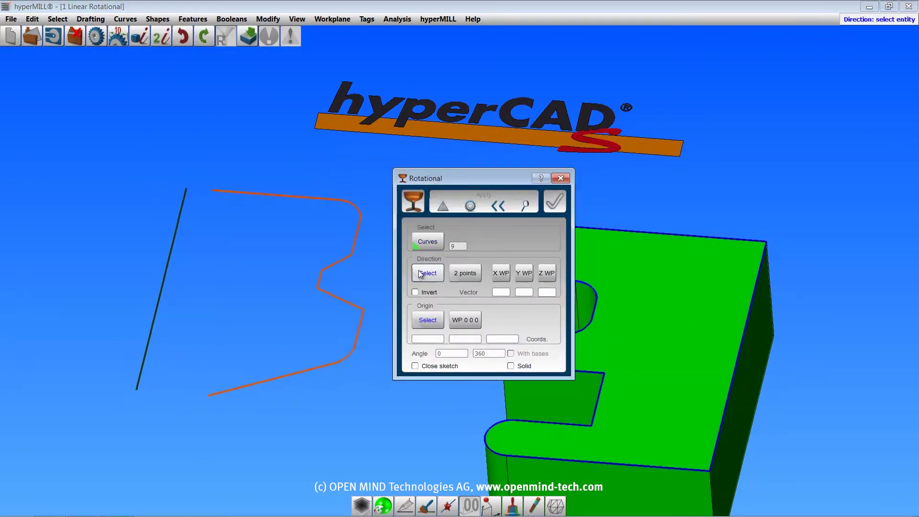
click(169, 261)
scroll(344, 314, down, 3)
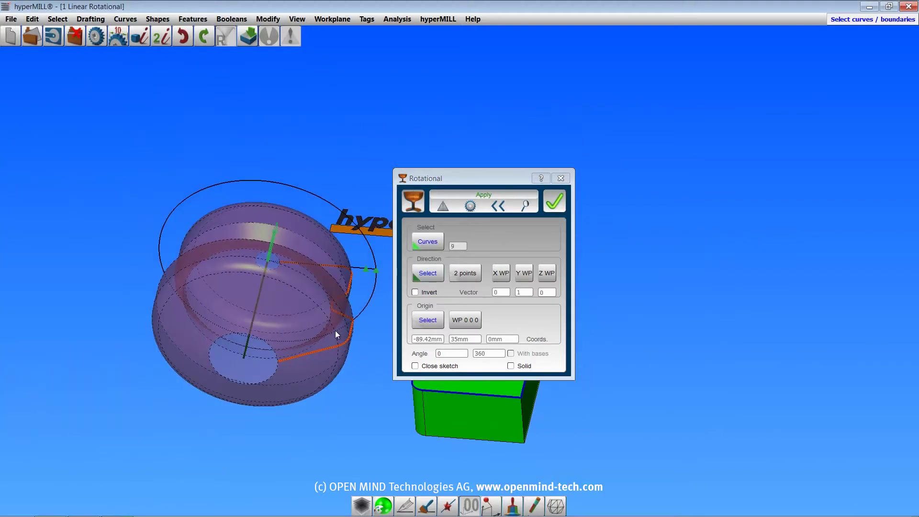
drag(375, 269, 334, 216)
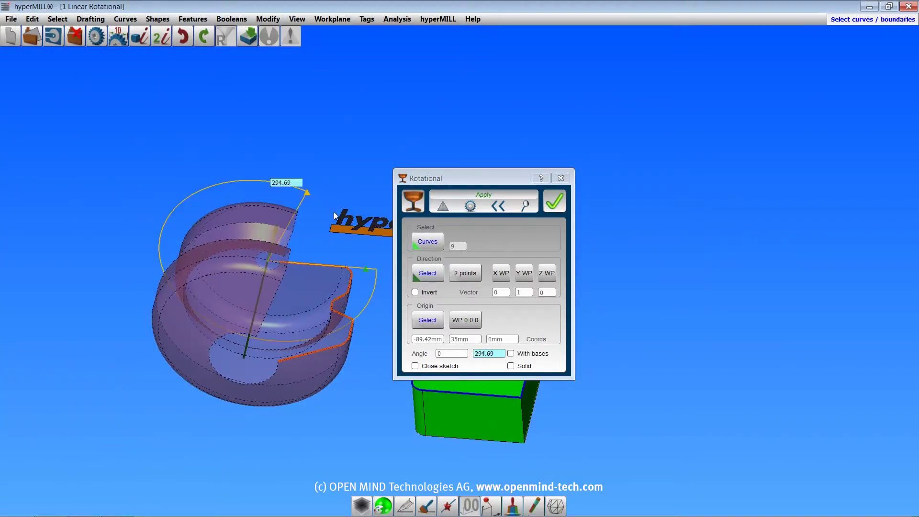
click(415, 367)
click(511, 354)
click(511, 366)
click(555, 200)
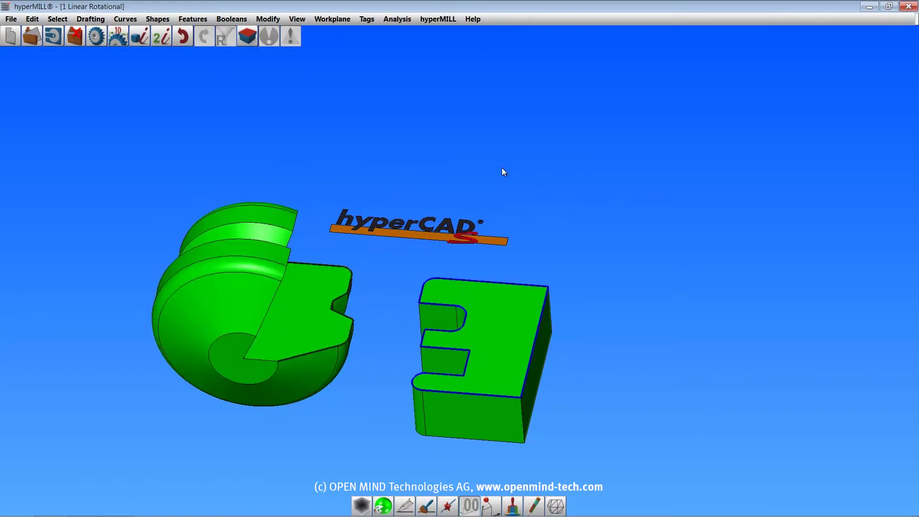
Open the 2 Create Solid sample, start Create solid, and show the Visibility panel
click(10, 20)
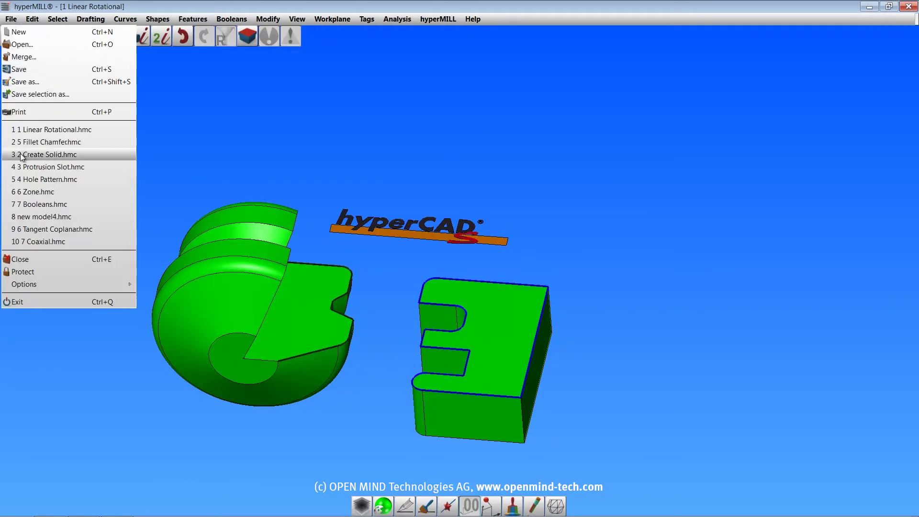
click(48, 153)
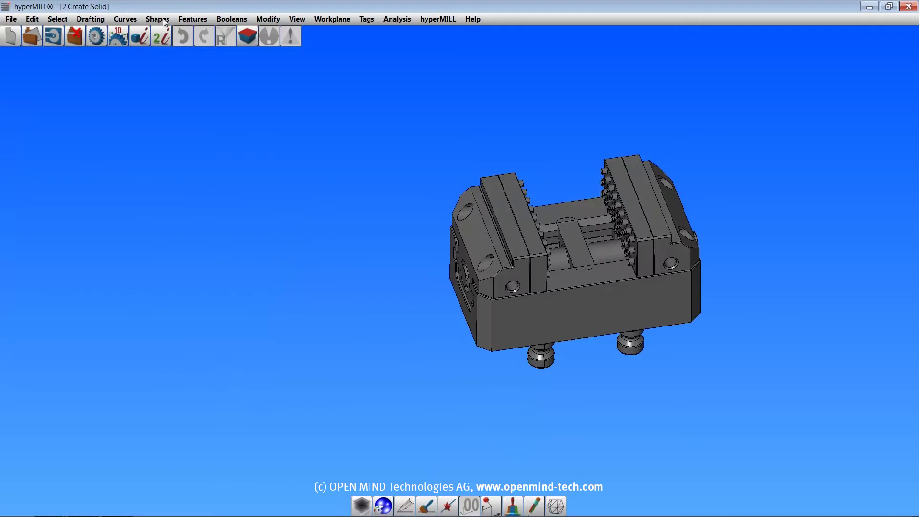
click(162, 21)
click(183, 223)
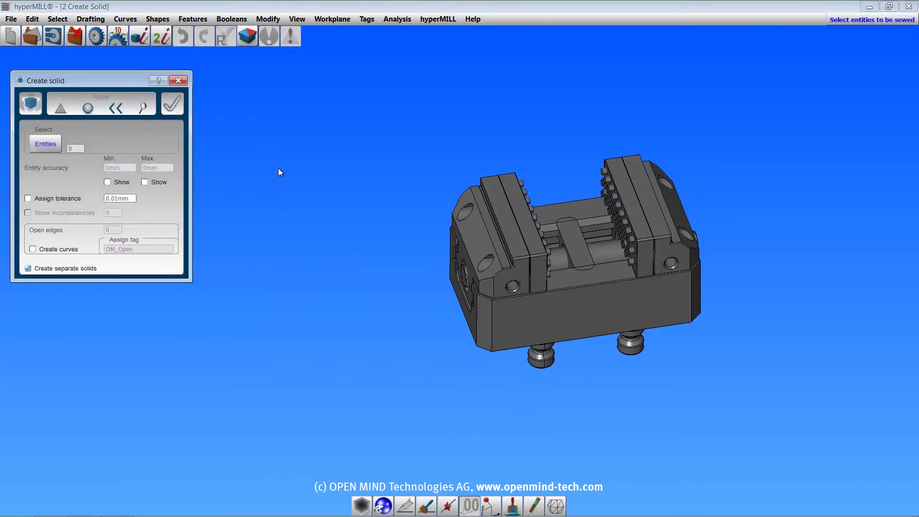
right_click(715, 21)
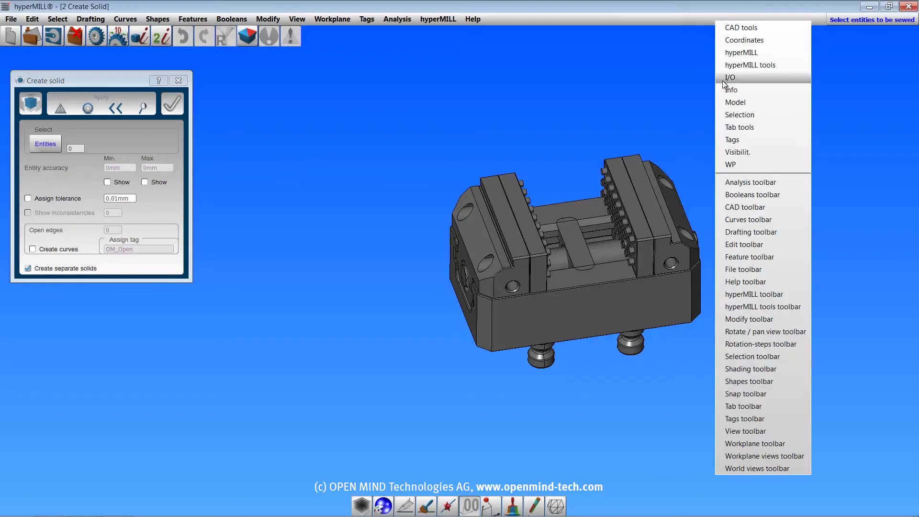
click(738, 152)
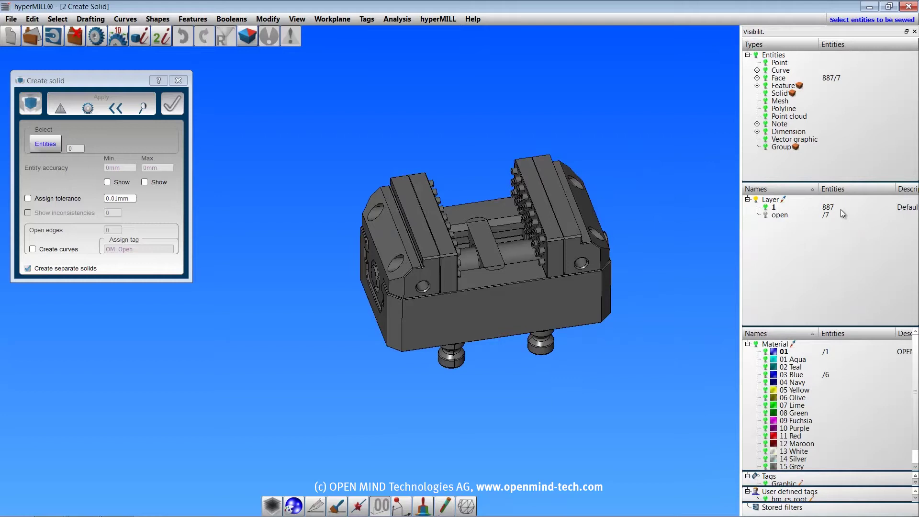
Window-select all the vise's faces and sew them into 11 solids
click(697, 407)
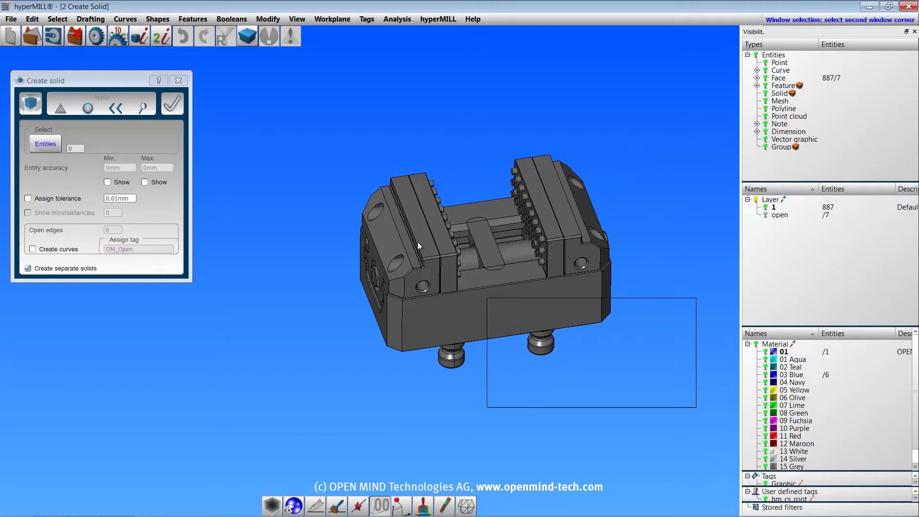
click(298, 126)
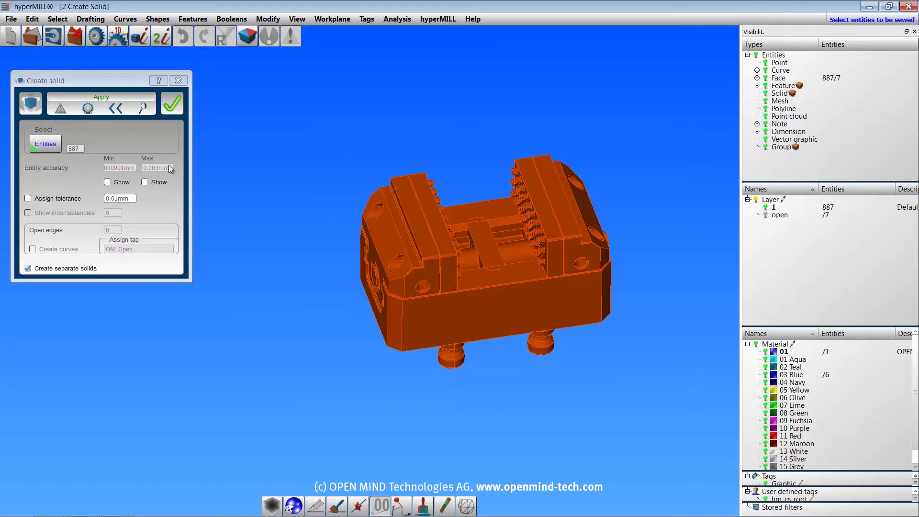
click(145, 183)
scroll(395, 259, up, 5)
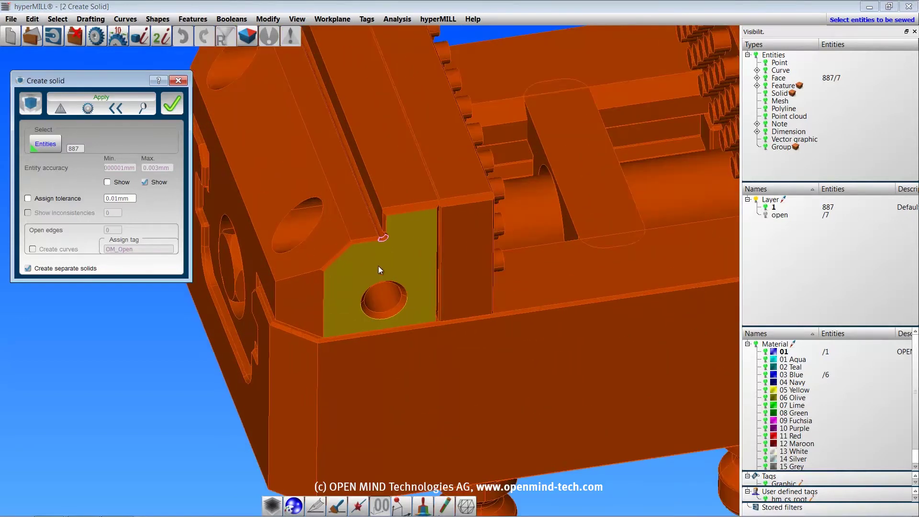
scroll(383, 245, down, 5)
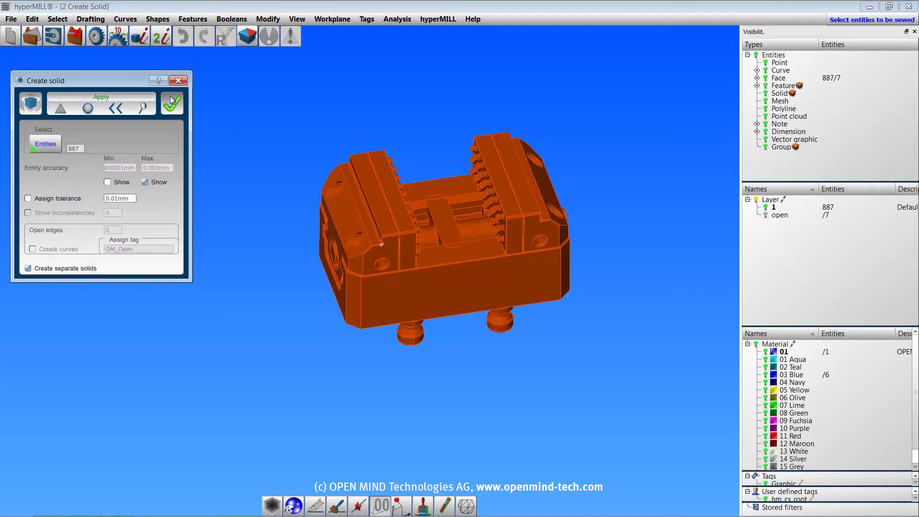
key(Return)
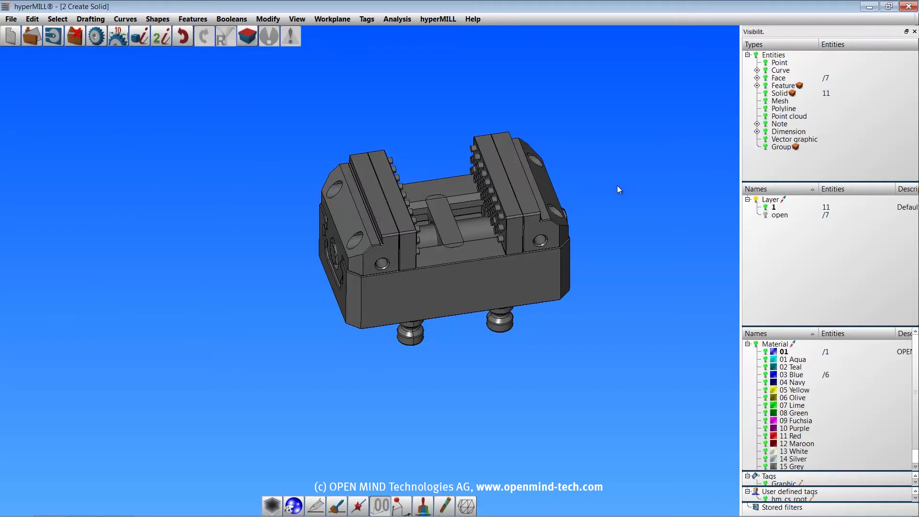
Hide the vise's base block and right jaw housing, then restore both
mouse_move(602, 260)
middle_down()
mouse_move(585, 230)
mouse_move(608, 273)
middle_up()
key(h)
click(551, 309)
mouse_move(623, 318)
middle_down()
mouse_move(613, 352)
mouse_move(638, 324)
middle_up()
click(535, 243)
middle_drag(618, 256, 593, 283)
click(181, 36)
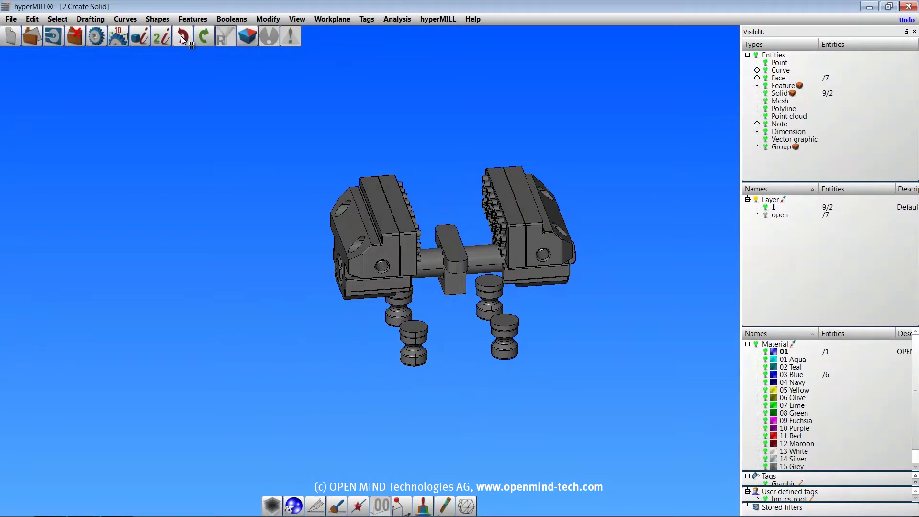
click(181, 36)
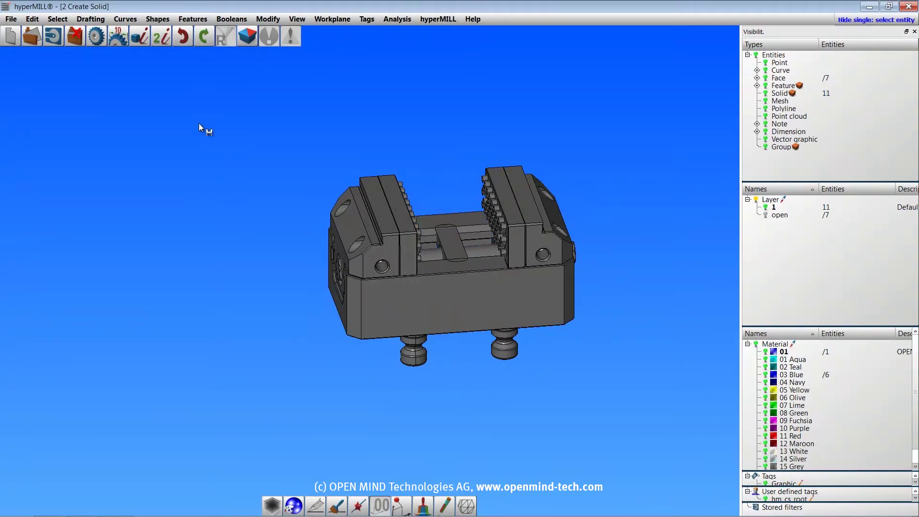
Start Create solid and make the open layer current, hiding the layer 1 vise solids
click(158, 18)
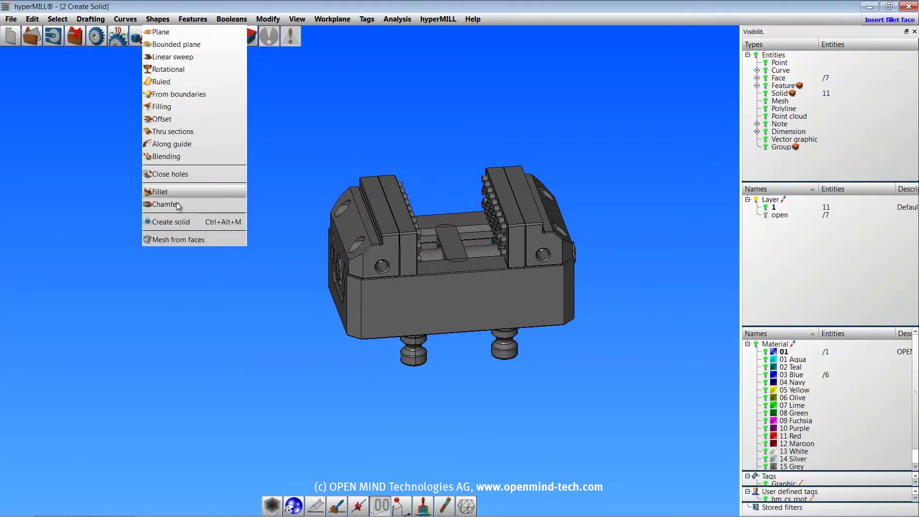
click(171, 221)
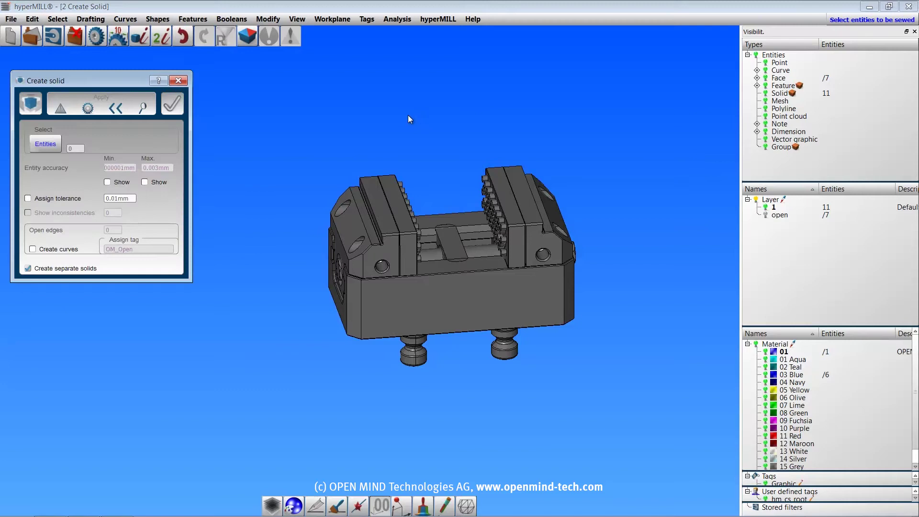
click(767, 216)
click(781, 216)
right_click(781, 217)
click(788, 223)
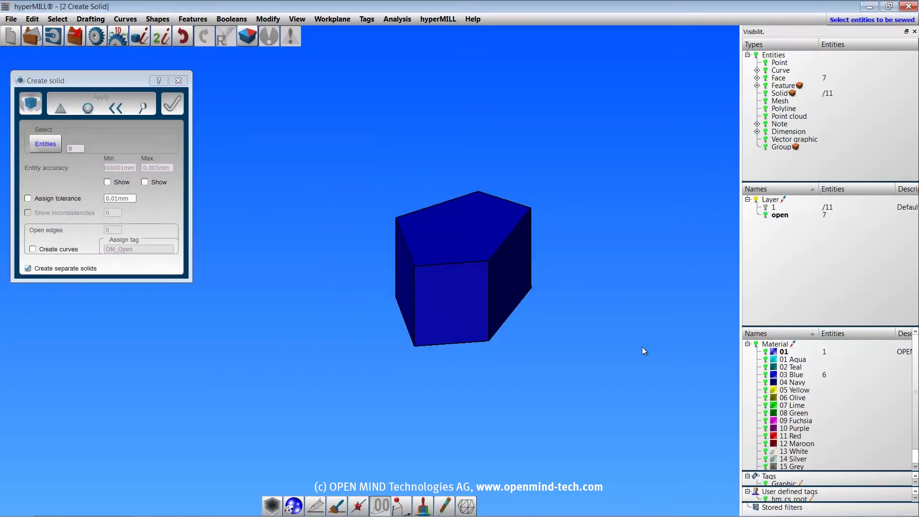
Select the pentagonal body's seven faces and review the sewing warning and open-edge curve option
drag(595, 389, 345, 162)
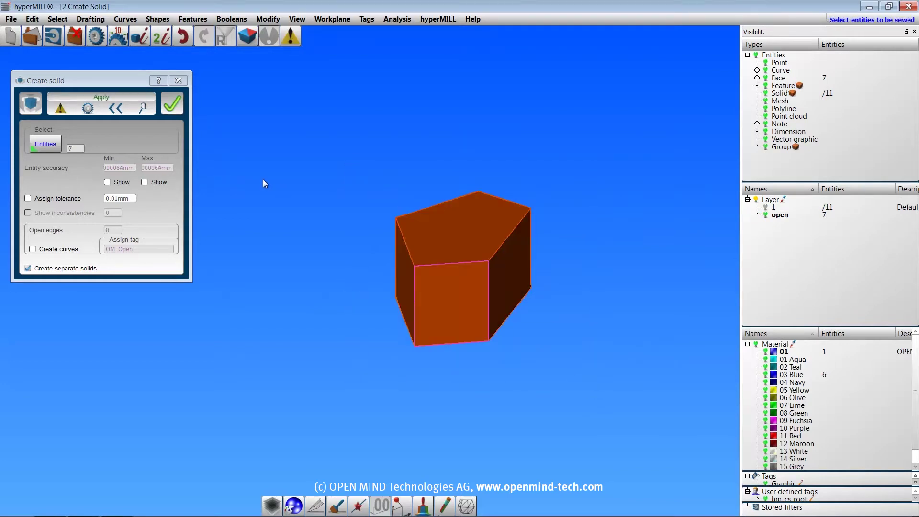
click(61, 107)
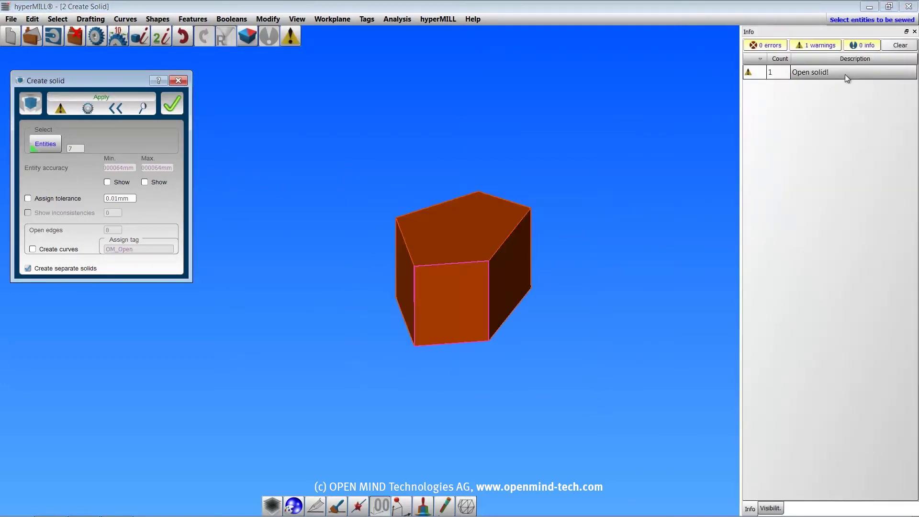
scroll(481, 352, up, 3)
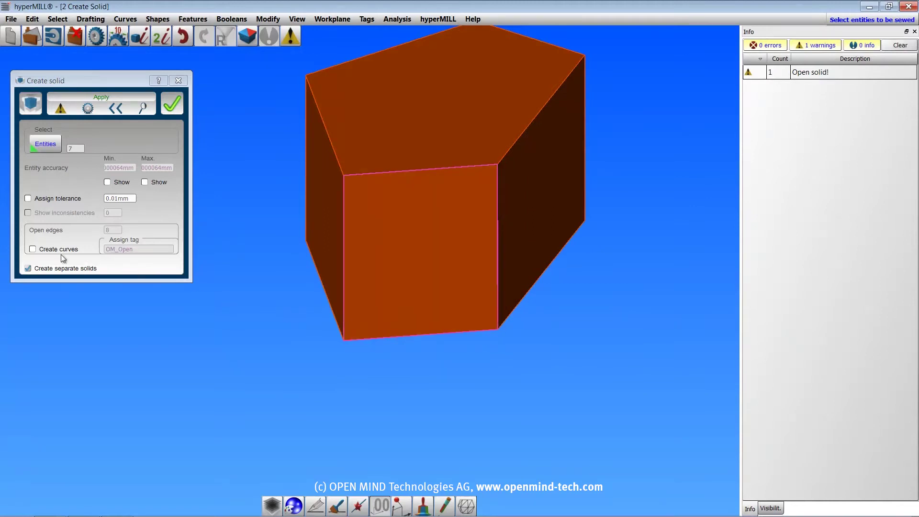
click(32, 249)
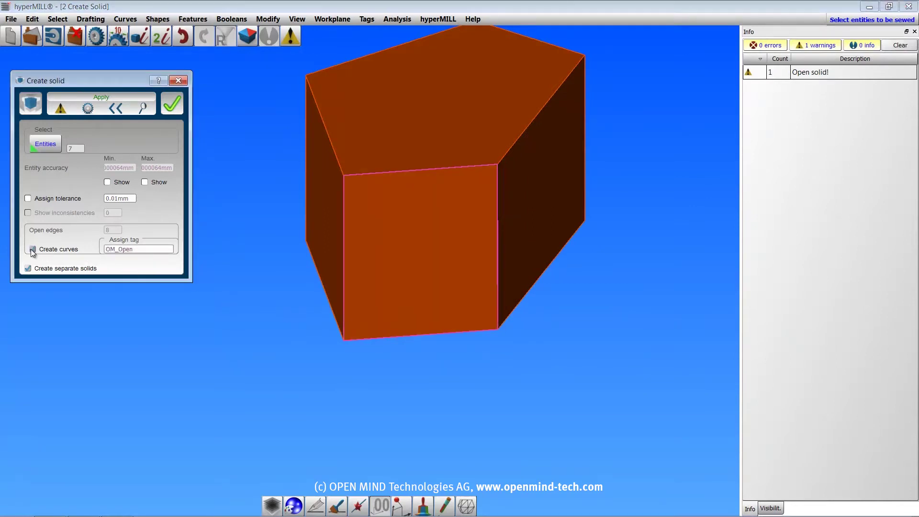
click(130, 250)
click(33, 249)
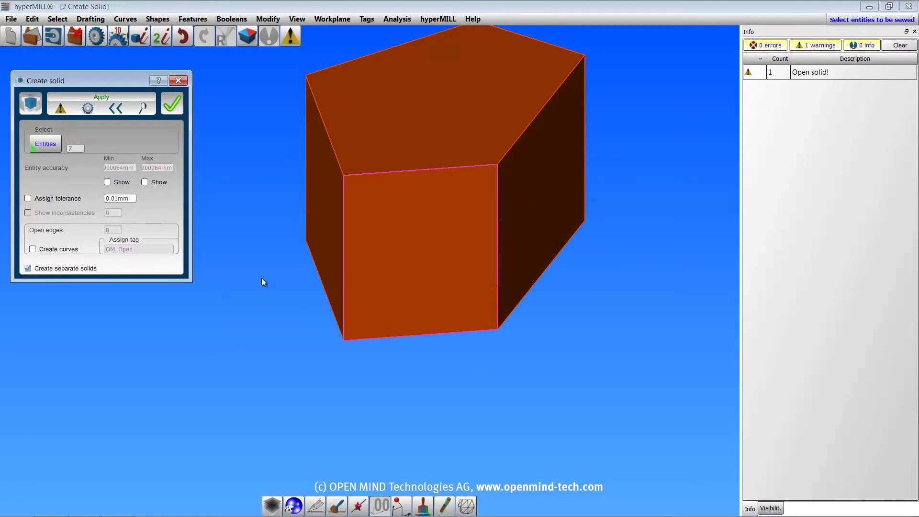
Assign a 0.2 sewing tolerance and create the closed pentagonal solid
click(28, 198)
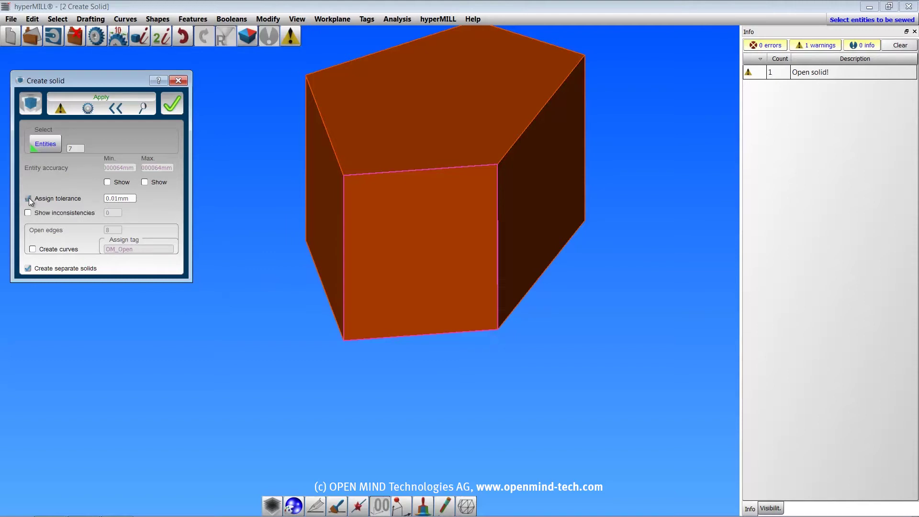
double_click(134, 201)
text(0.2)
key(Tab)
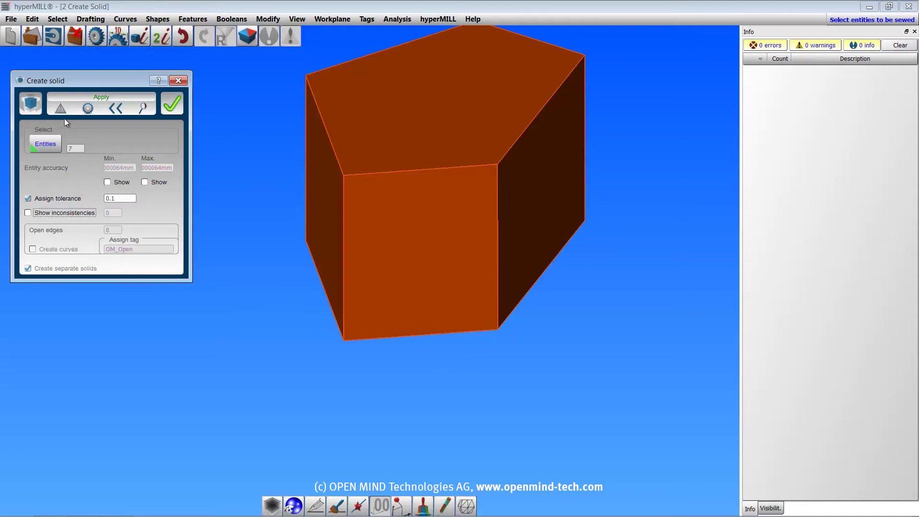
click(172, 111)
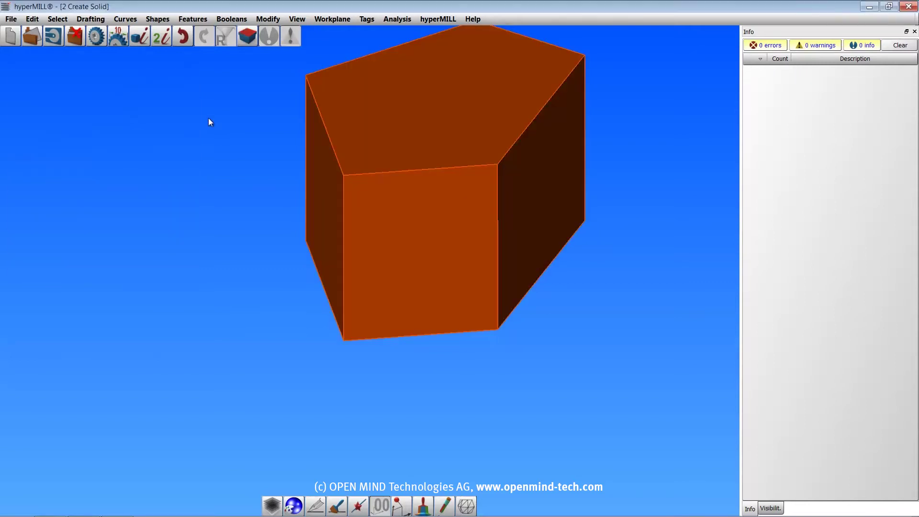
click(208, 119)
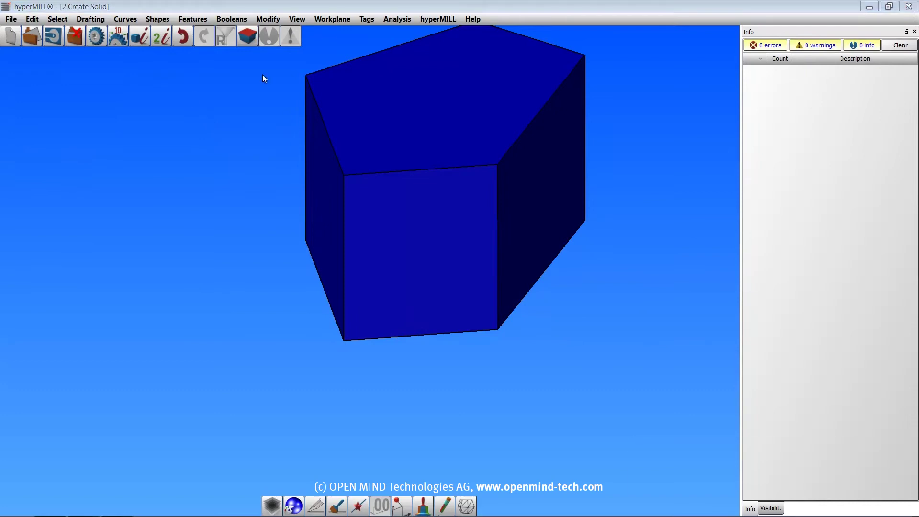
Check the pentagonal solid's quality and step through the detailed tolerance issues
click(397, 19)
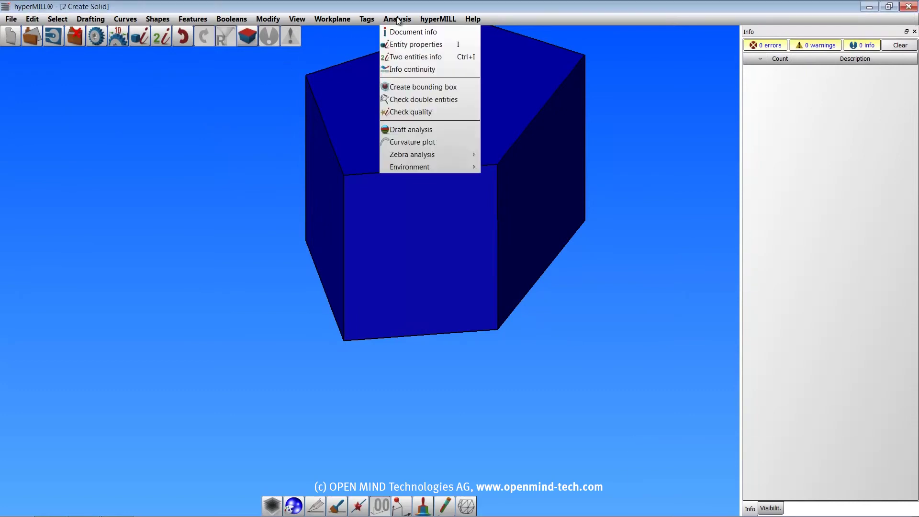
click(408, 112)
click(408, 111)
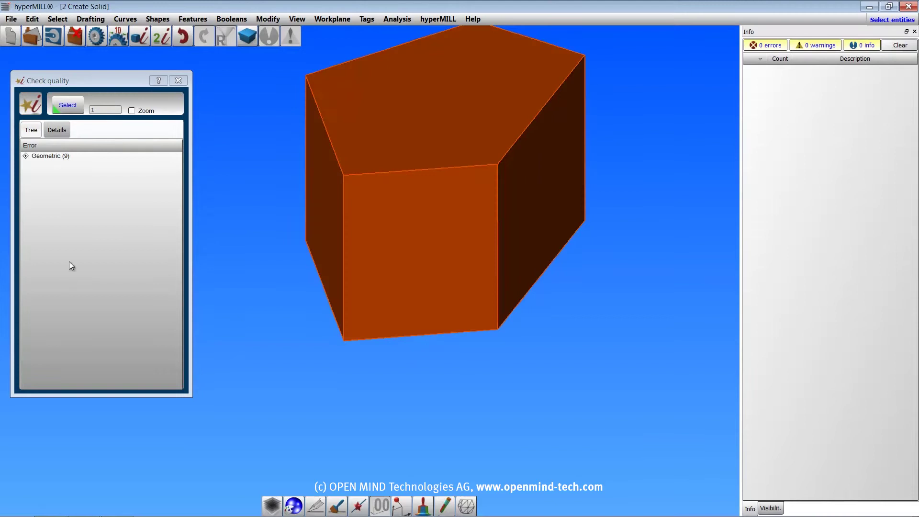
click(56, 130)
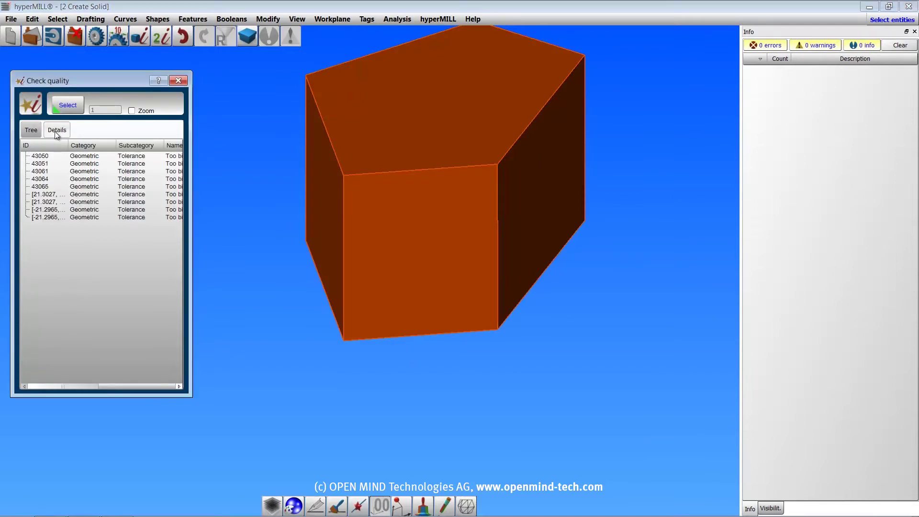
click(43, 158)
click(44, 164)
click(44, 171)
click(44, 178)
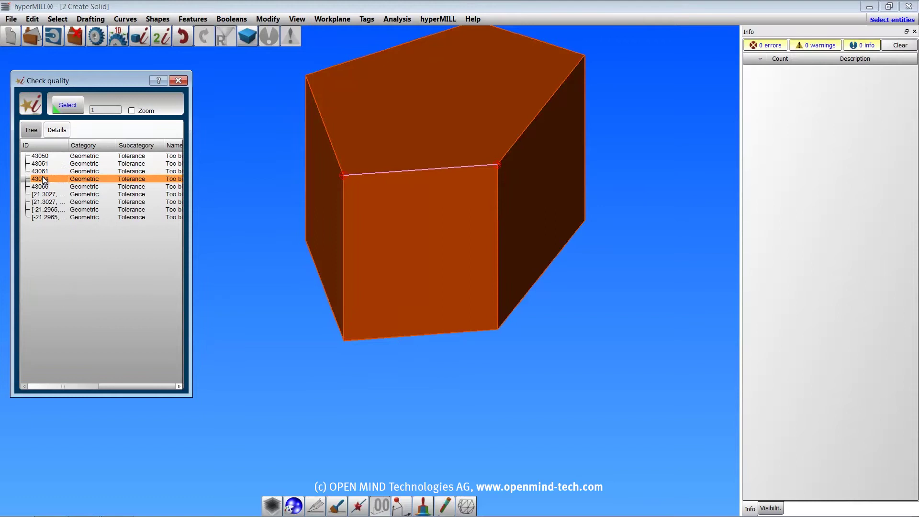
Close the quality check and open the 3 Protrusion Slot sample part
click(178, 80)
click(11, 19)
click(71, 130)
Start a linear protrusion on the top-left outline and switch its direction from face normal to Z
click(188, 21)
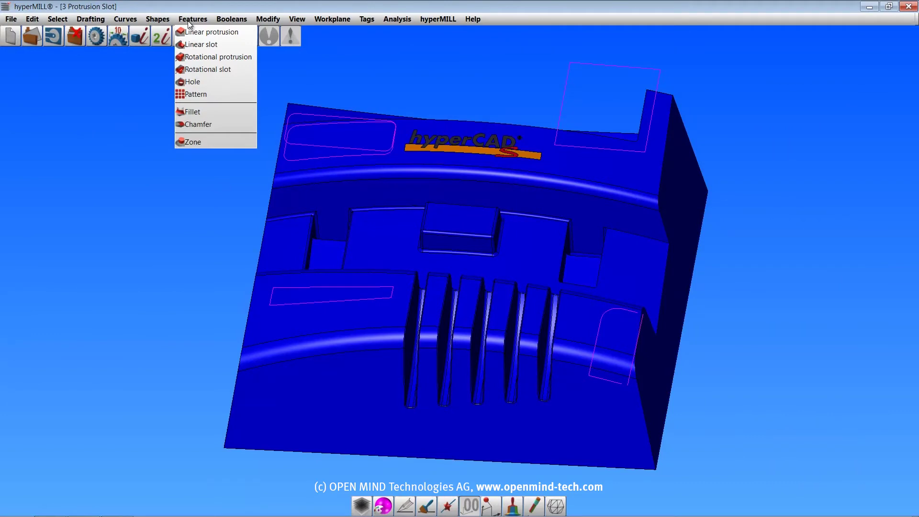
click(192, 31)
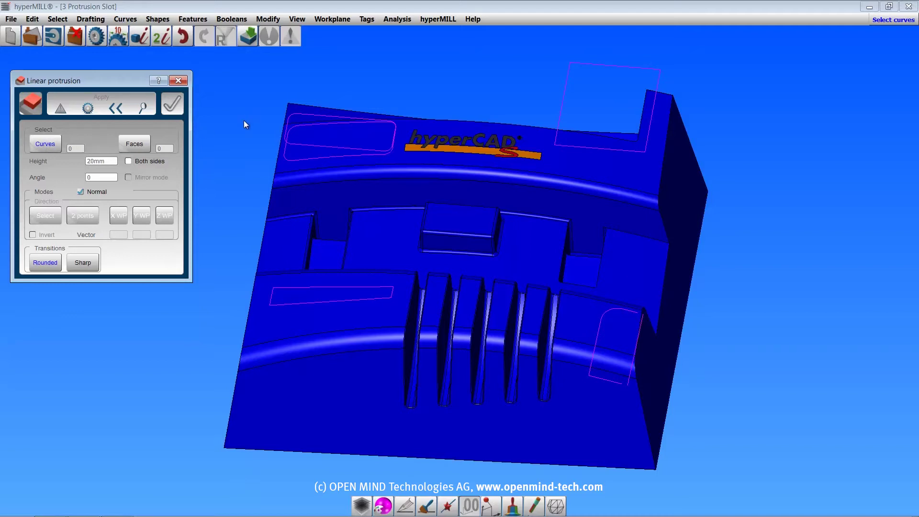
click(287, 156)
middle_click(261, 128)
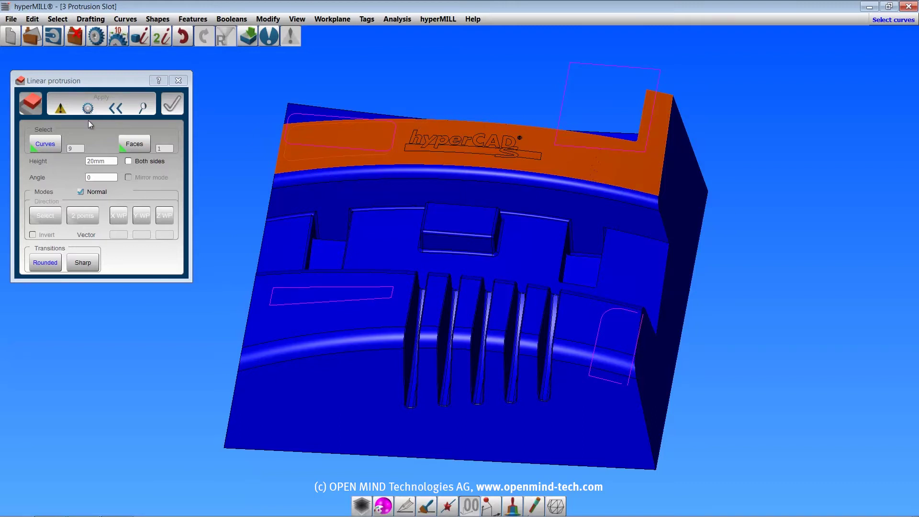
click(61, 108)
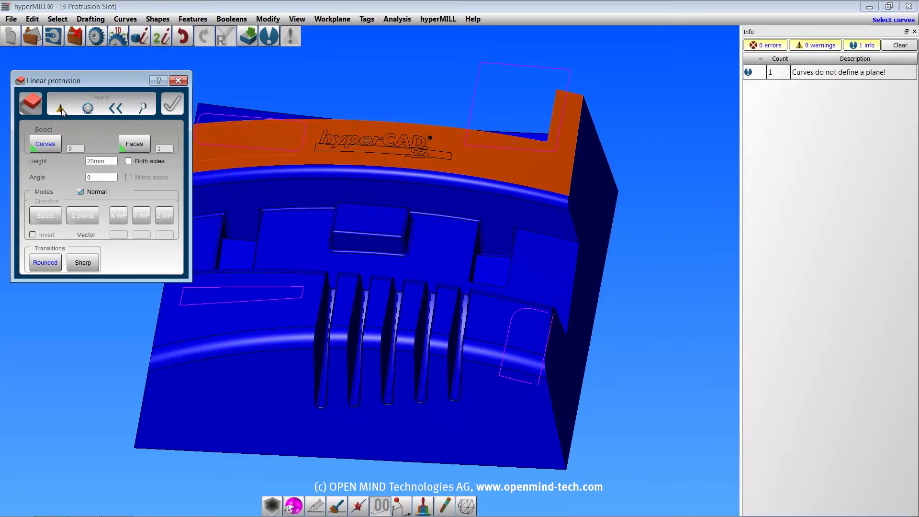
click(79, 191)
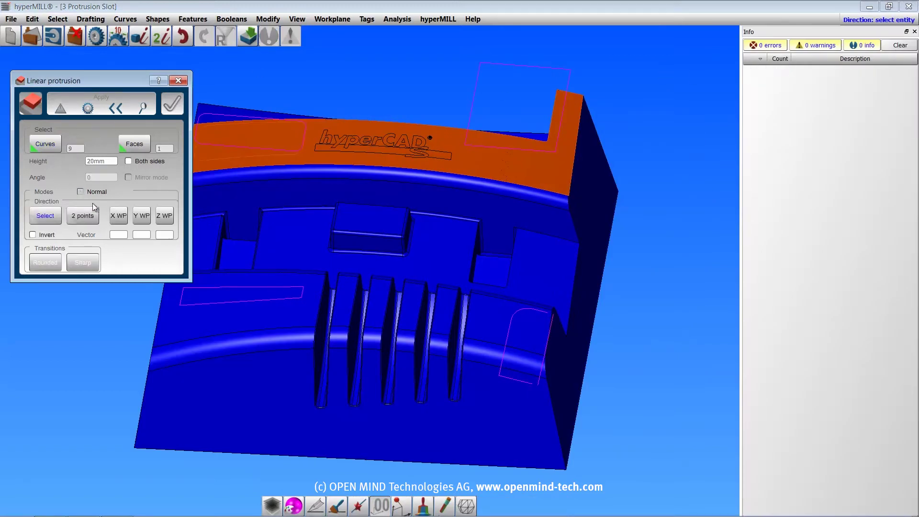
click(164, 215)
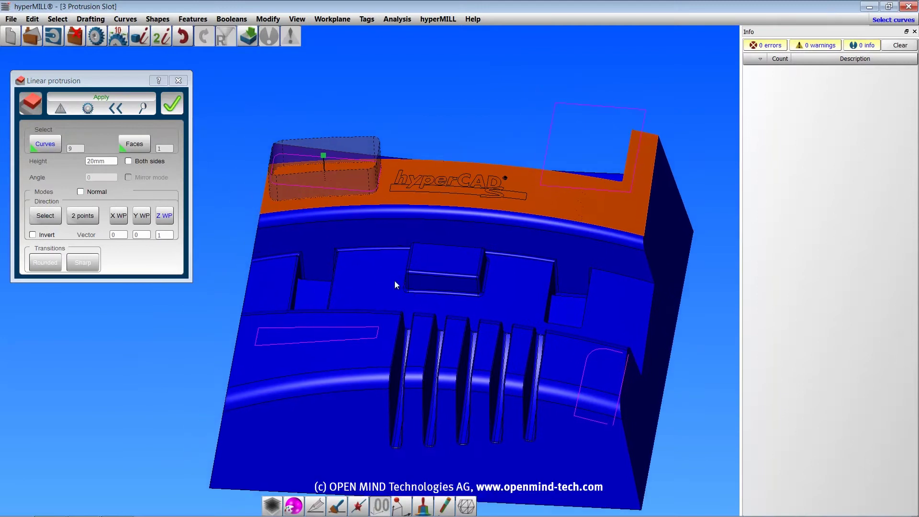
Flip the protrusion preview and reselect a new eight-curve outline chain
middle_drag(395, 285, 358, 208)
scroll(303, 200, up, 3)
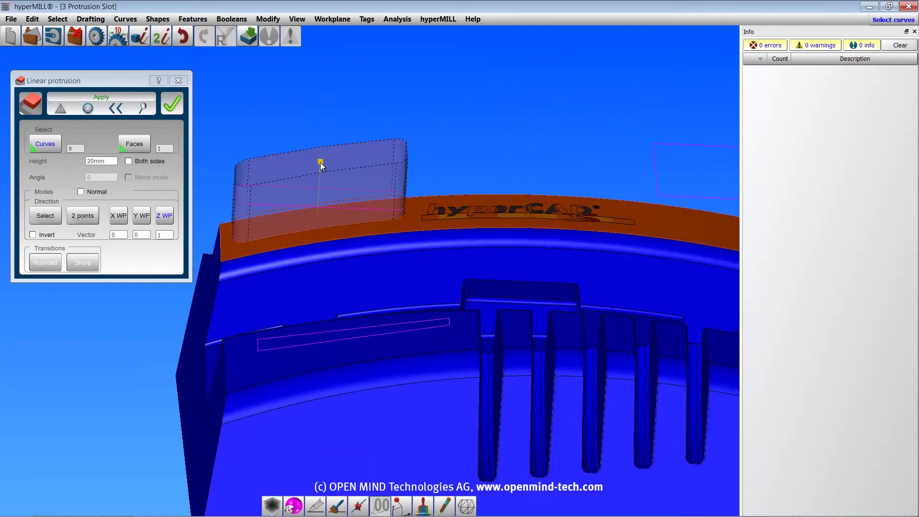
drag(321, 162, 265, 135)
click(51, 149)
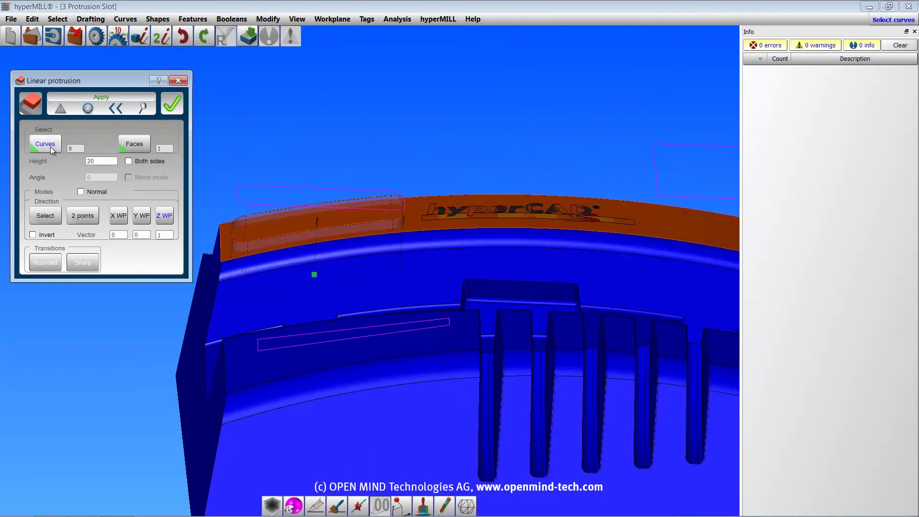
click(57, 153)
click(46, 144)
middle_click(243, 159)
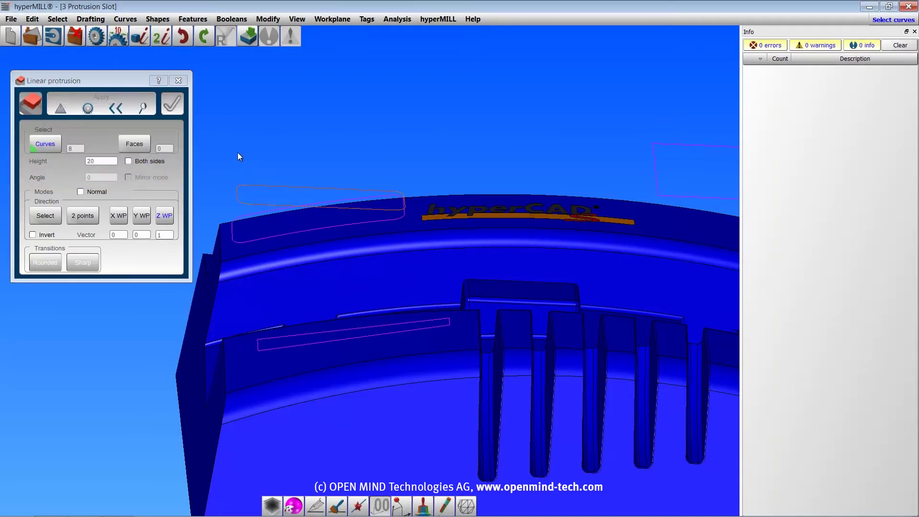
Return to face-normal extrusion on both sides, using the top face as base
click(95, 192)
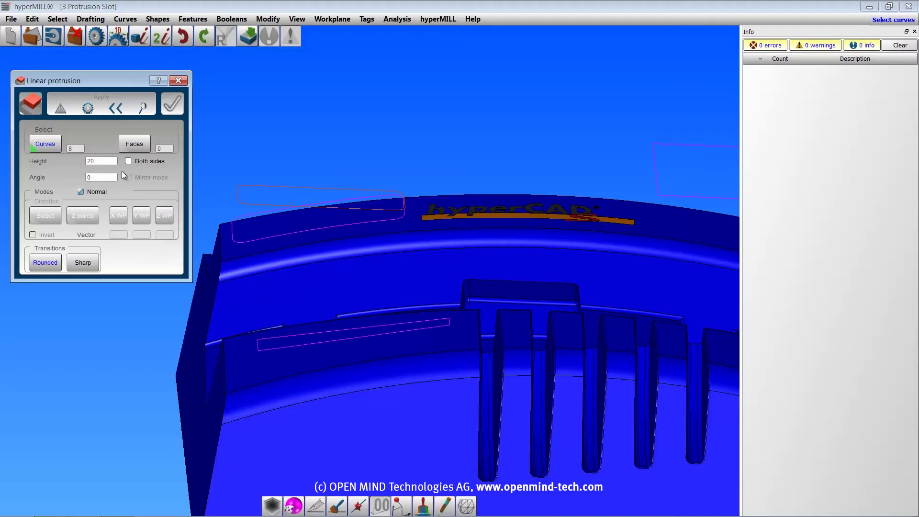
click(128, 162)
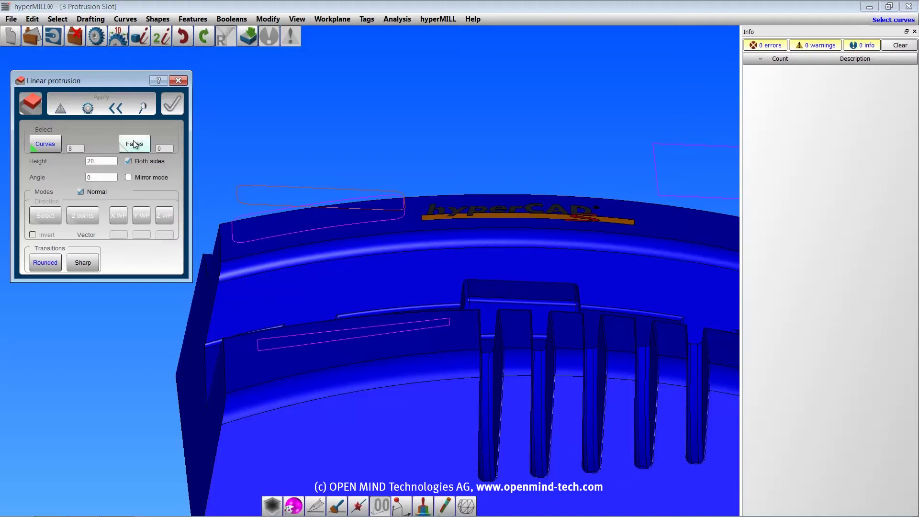
middle_click(128, 160)
click(263, 220)
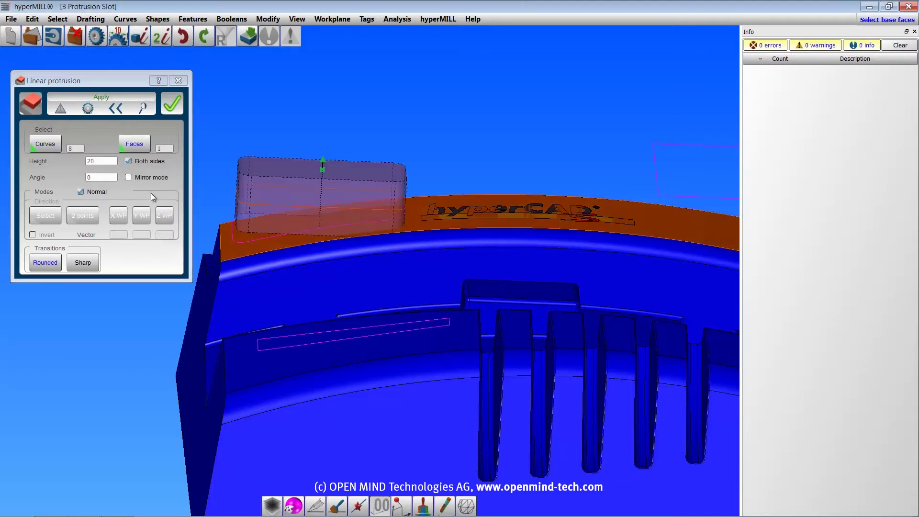
Try a mirrored -10° taper, then reset to 0°, one side, and create the 20 mm protrusion
click(128, 178)
double_click(112, 178)
text(-10)
key(Return)
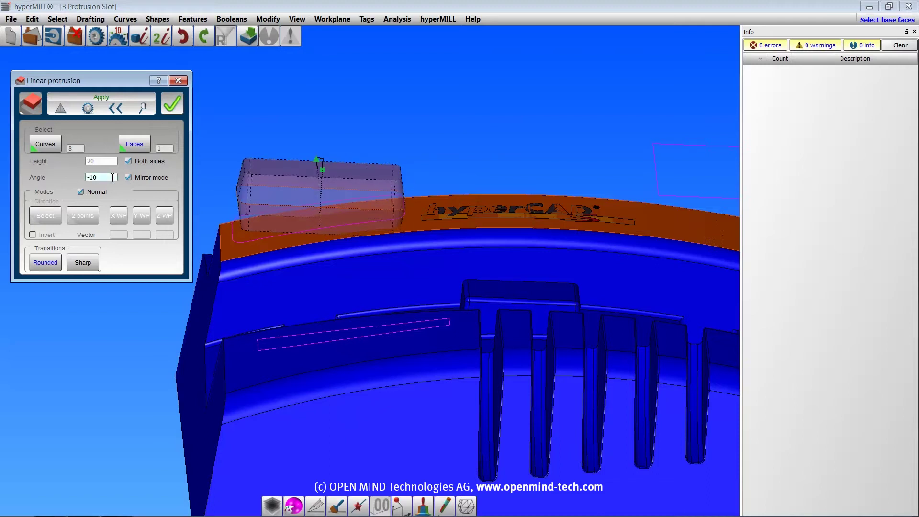
double_click(113, 177)
text(0)
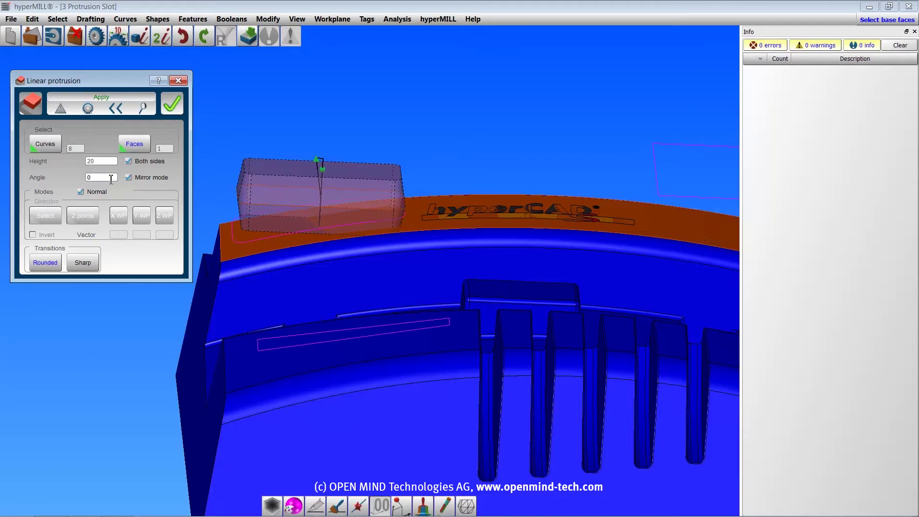
click(128, 177)
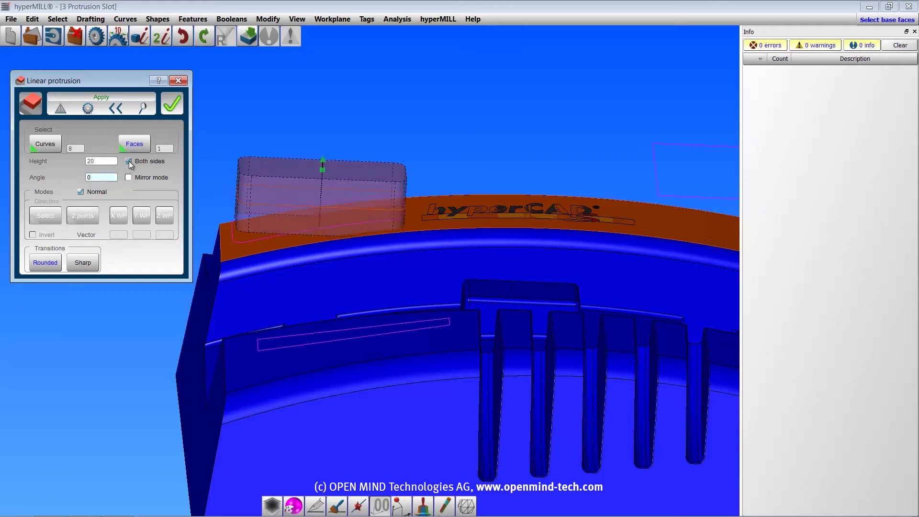
click(129, 161)
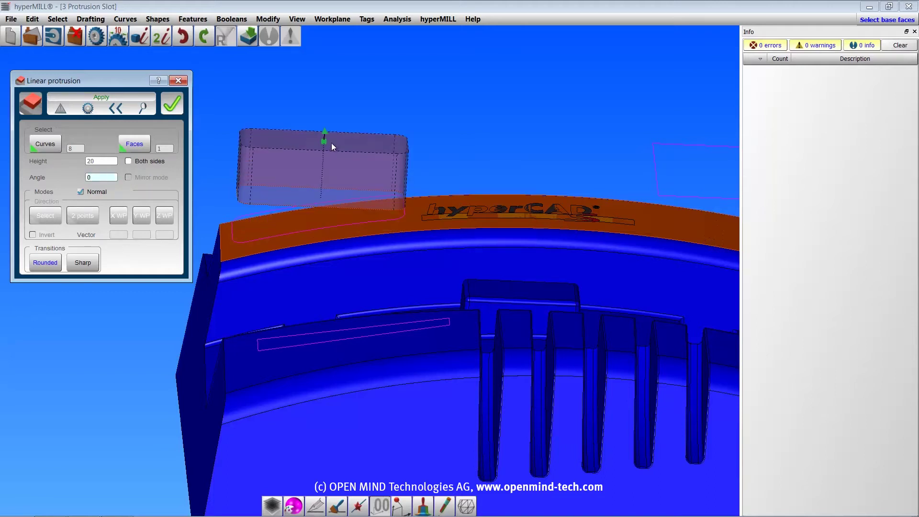
click(175, 105)
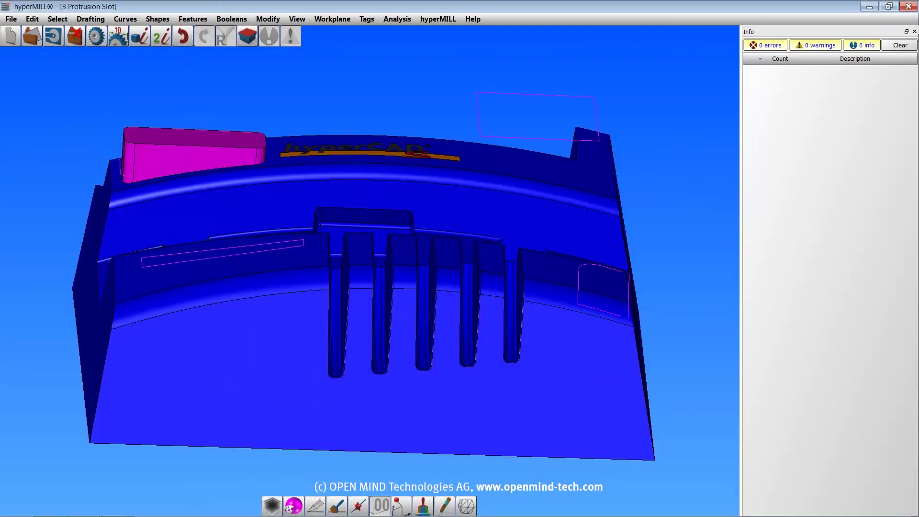
Start a linear slot on the rectangle outline with the top face as base, cutting inward
click(914, 31)
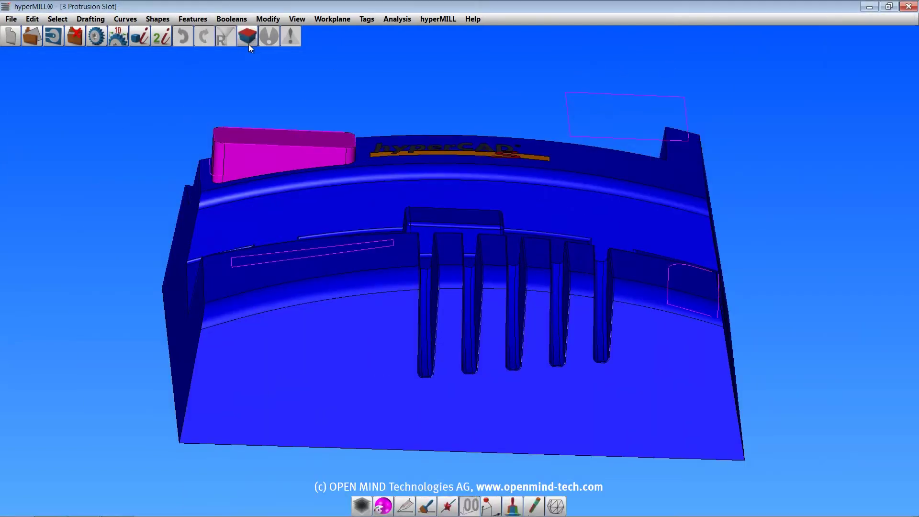
click(192, 20)
click(203, 45)
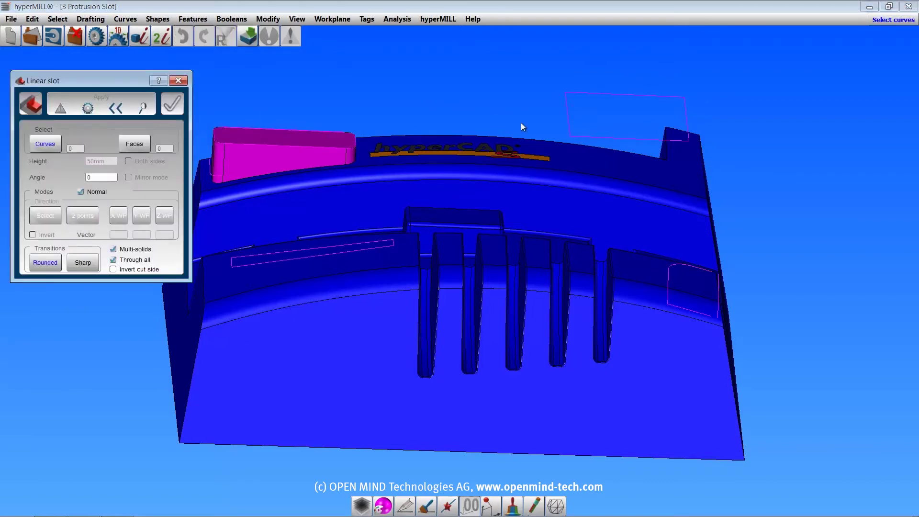
click(566, 114)
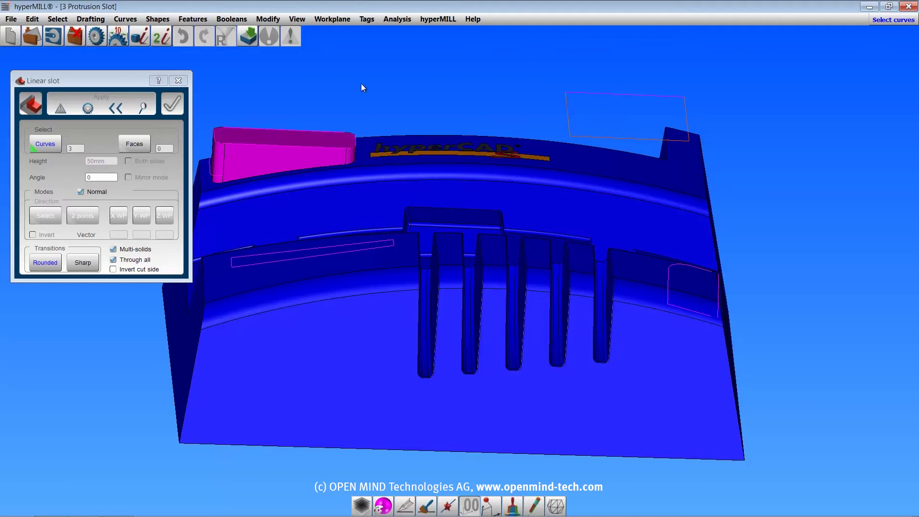
click(130, 144)
click(584, 159)
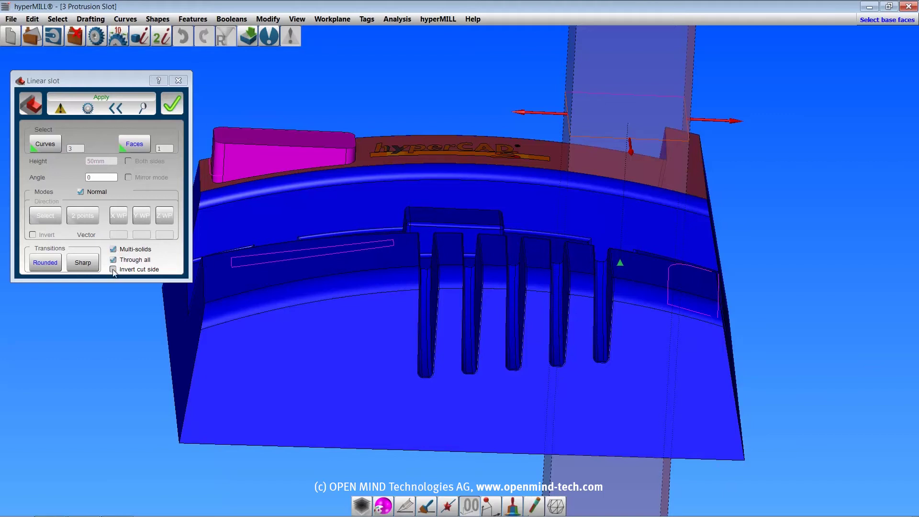
click(113, 269)
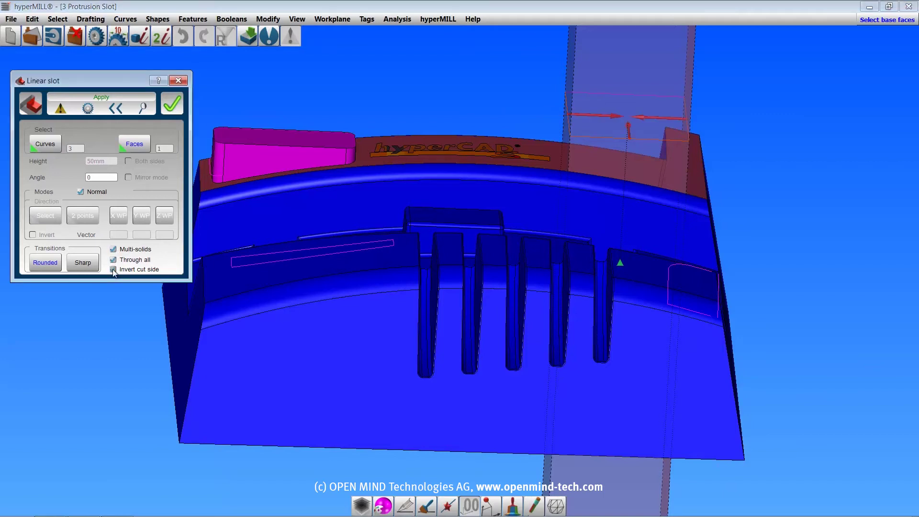
click(113, 269)
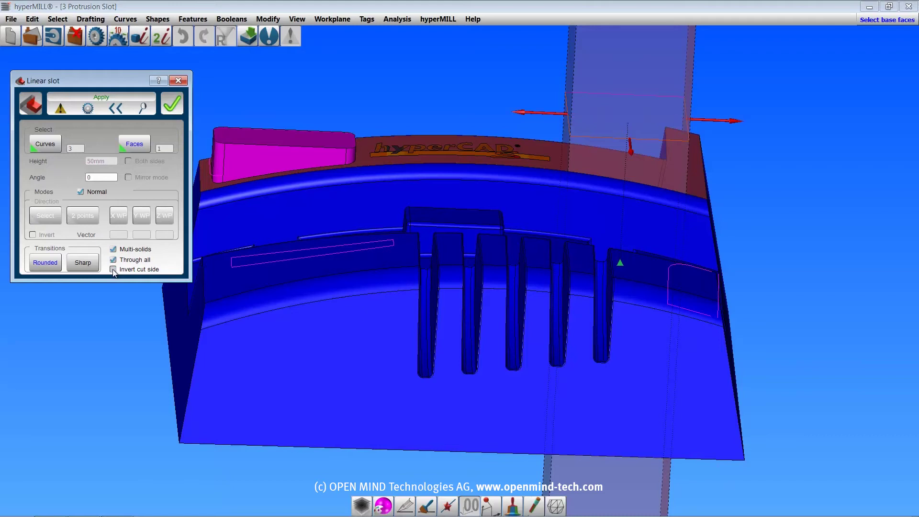
click(113, 269)
Add the slot outline curve, turn off Through all, and cut the slot 35 deep
click(46, 146)
click(597, 96)
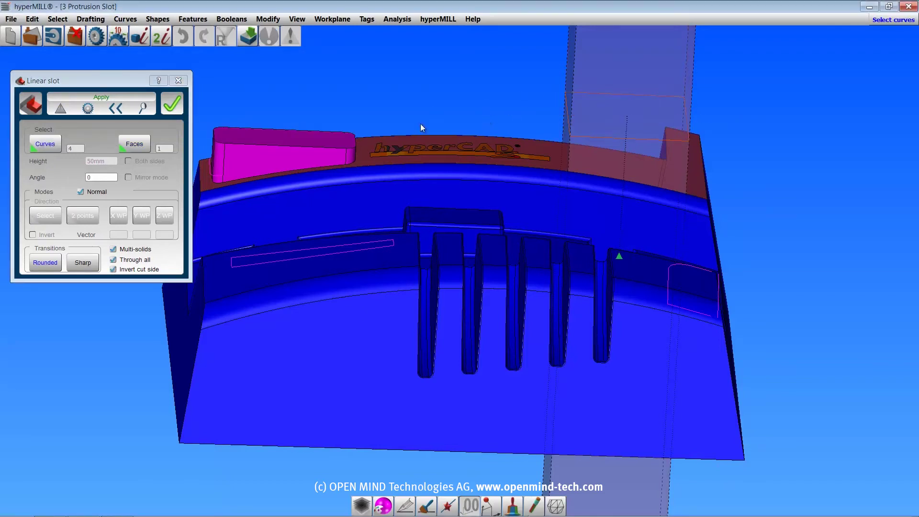
click(113, 259)
click(109, 160)
text(35)
key(Tab)
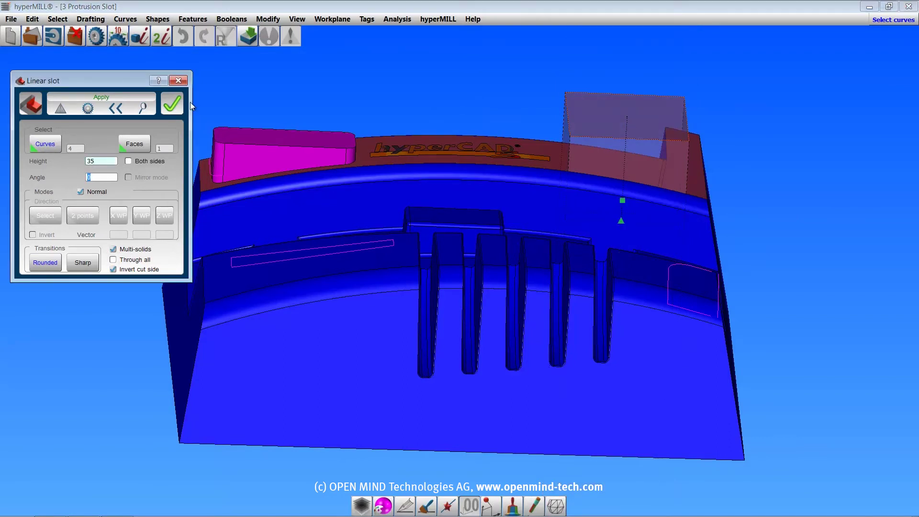
key(Return)
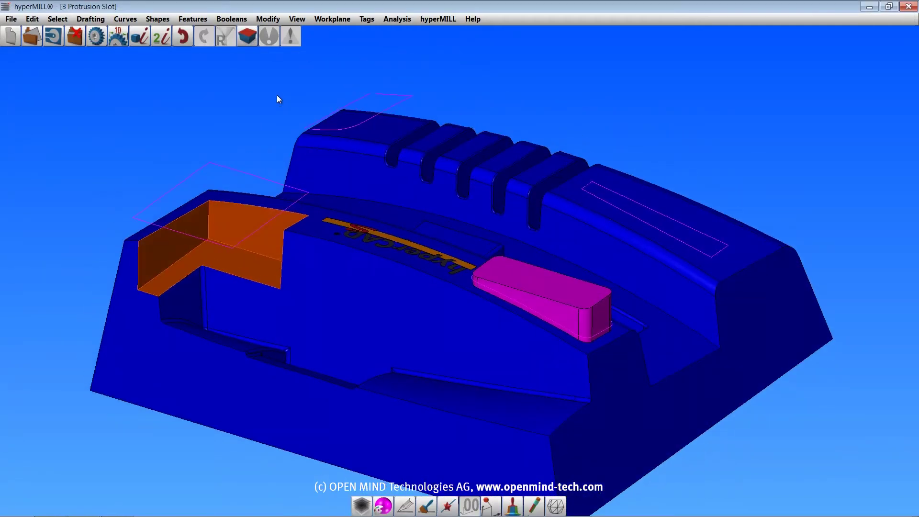
Add a rotational protrusion revolving the slot curves about the slot line
click(192, 19)
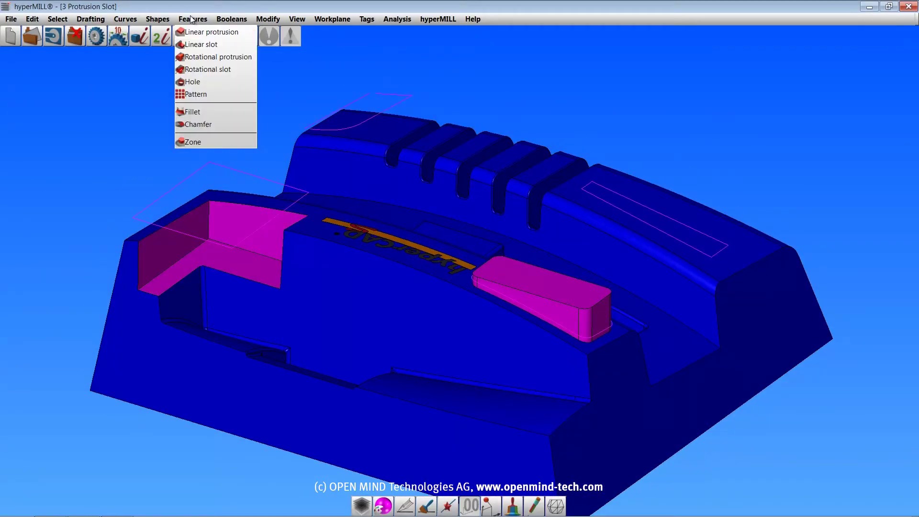
click(204, 58)
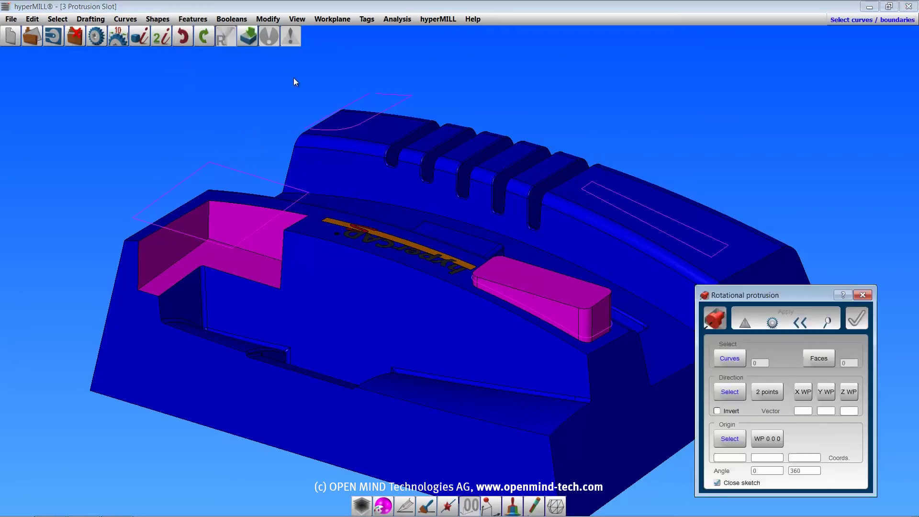
click(588, 188)
click(720, 250)
click(730, 391)
click(714, 243)
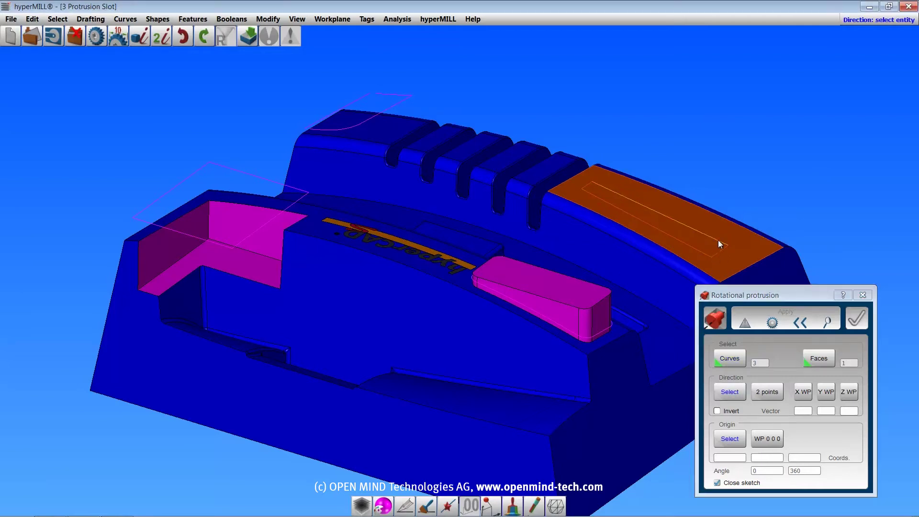
middle_click(851, 258)
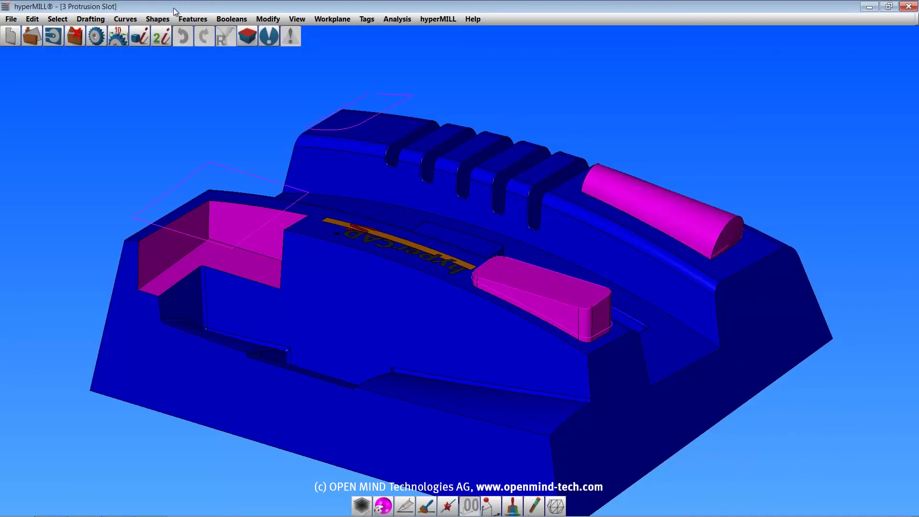
Cut a rotational slot from the top curve chain about its axis, keeping the sketch closed
click(193, 18)
click(207, 69)
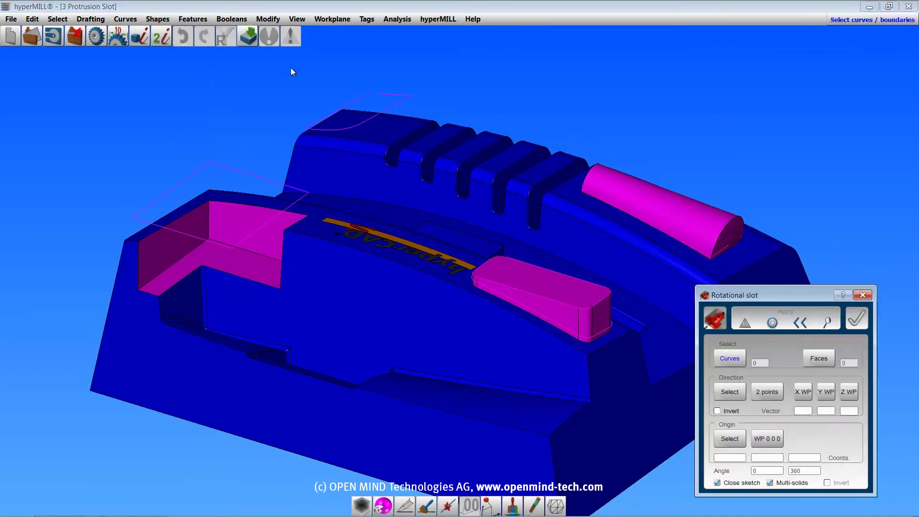
click(411, 93)
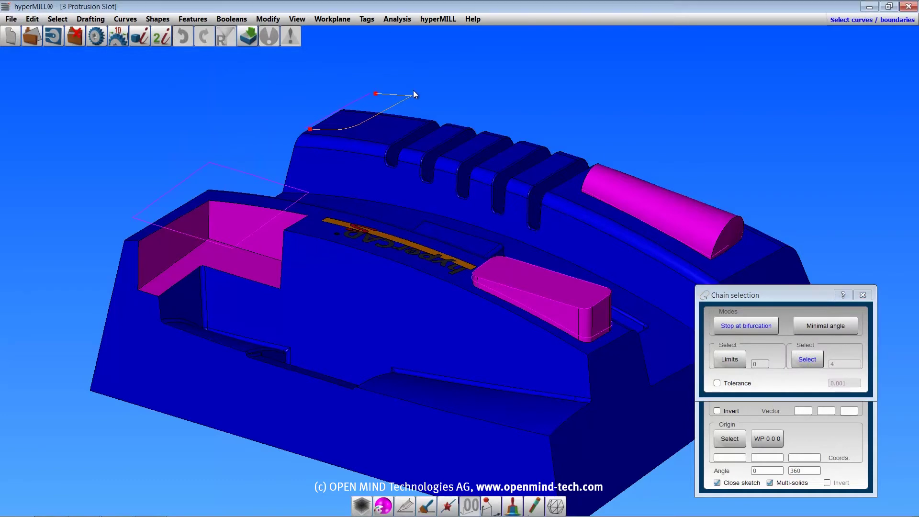
click(730, 391)
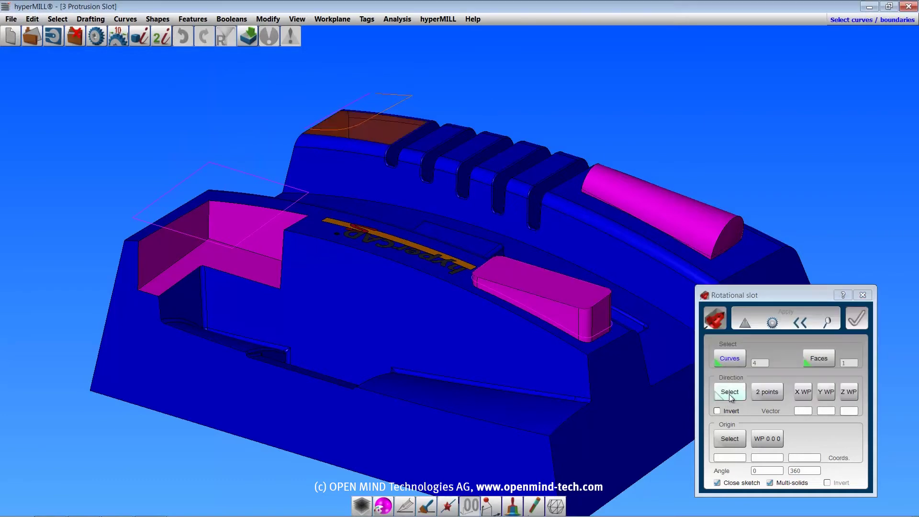
click(357, 97)
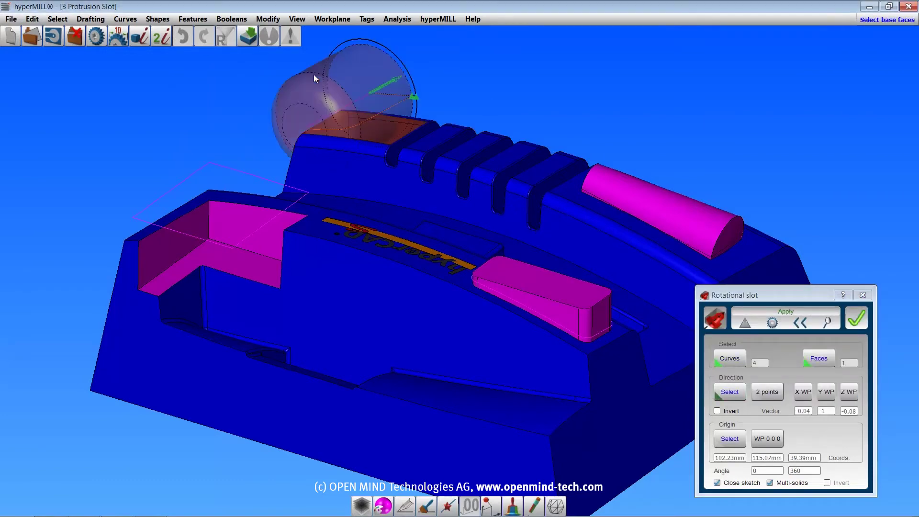
click(717, 483)
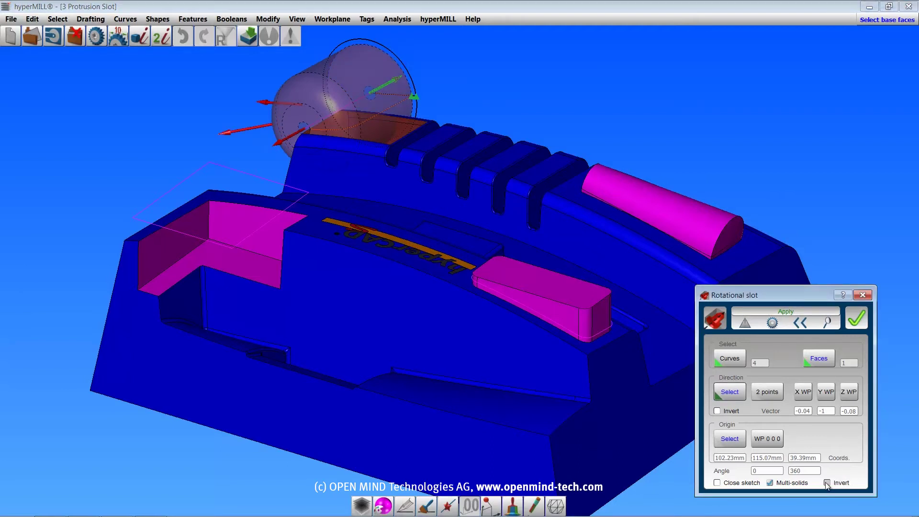
click(717, 483)
click(858, 326)
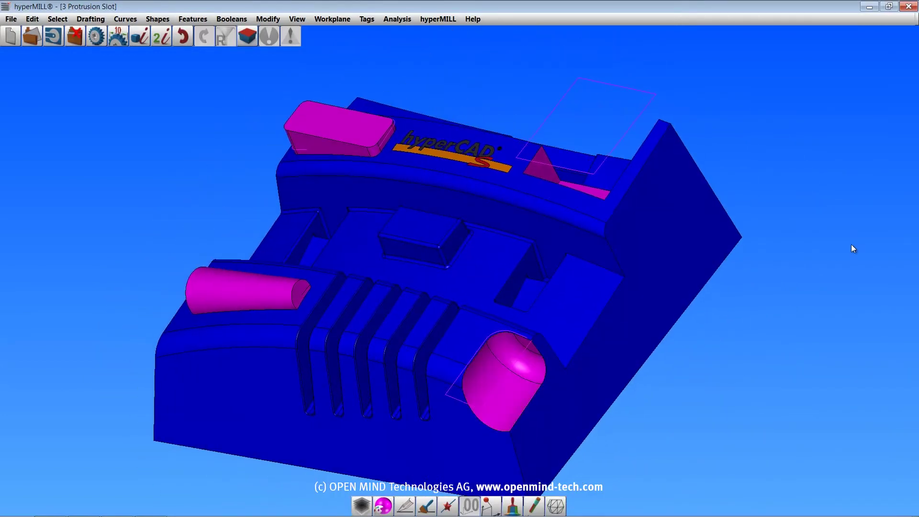
Open the 5 4 Hole Pattern sample part from recent files and start a Hole feature
click(18, 18)
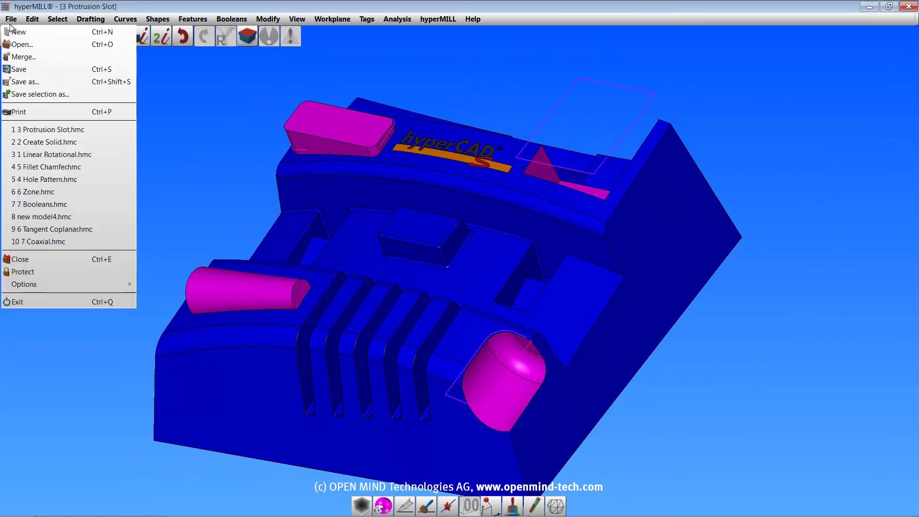
click(24, 177)
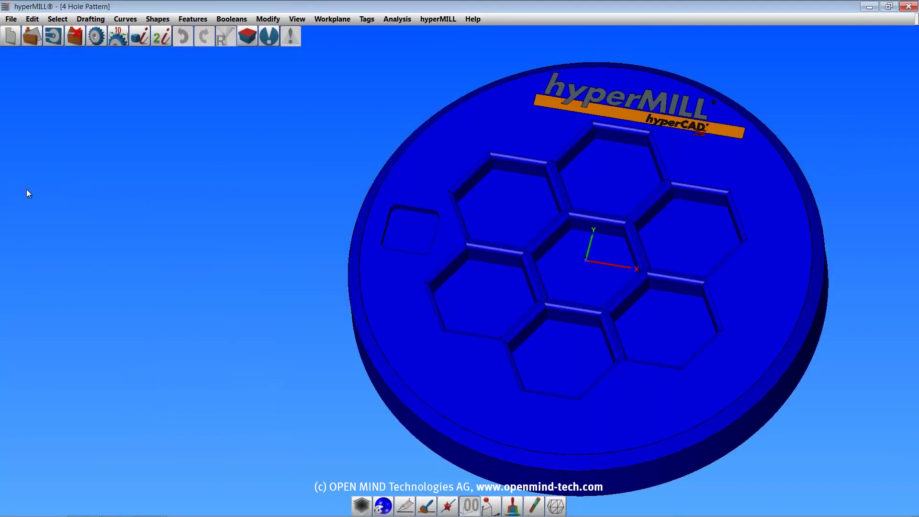
click(192, 19)
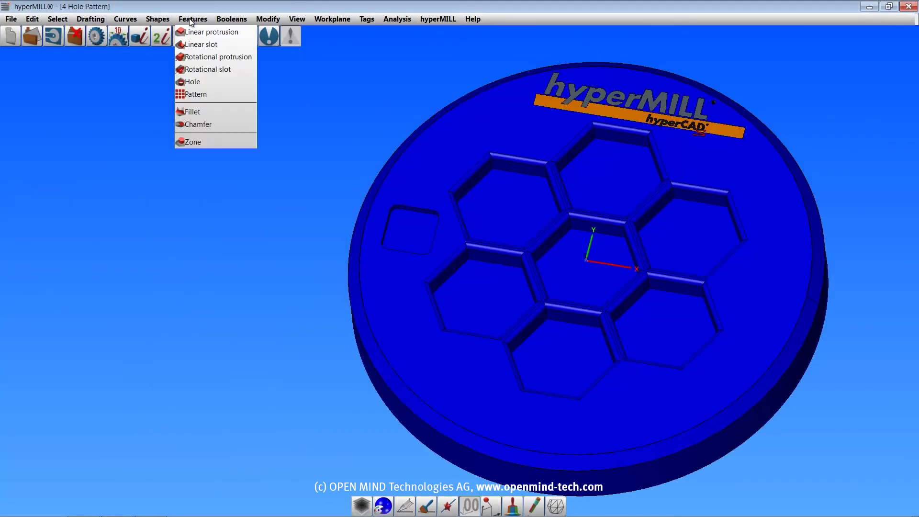
click(191, 83)
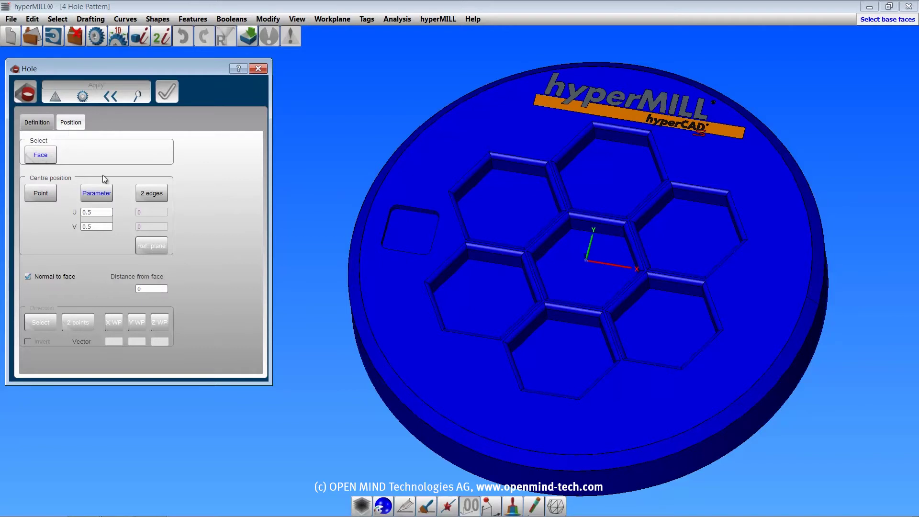
Place the hole on the square pocket floor, positioned from two edges
click(407, 231)
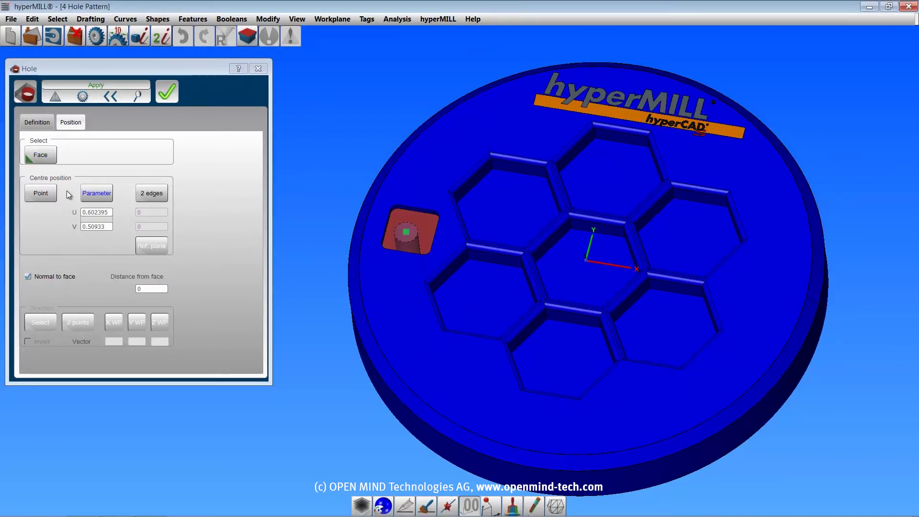
click(40, 193)
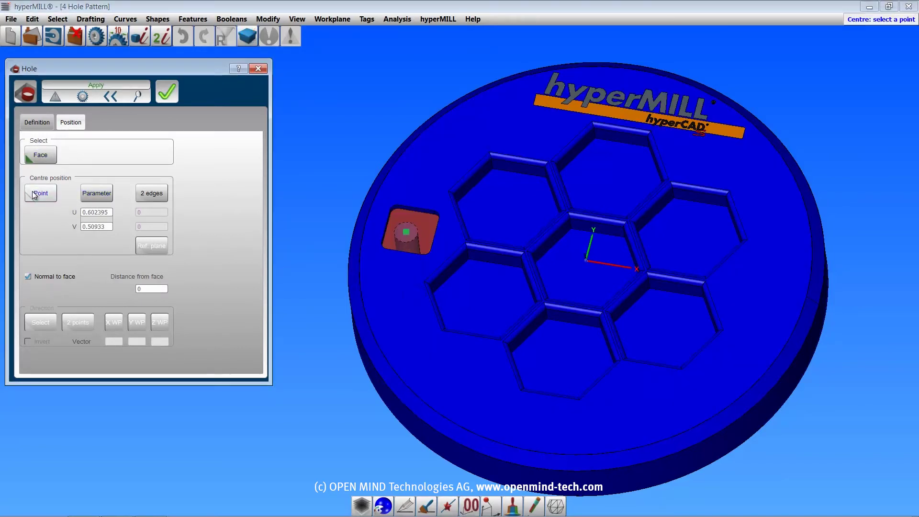
click(109, 193)
click(158, 193)
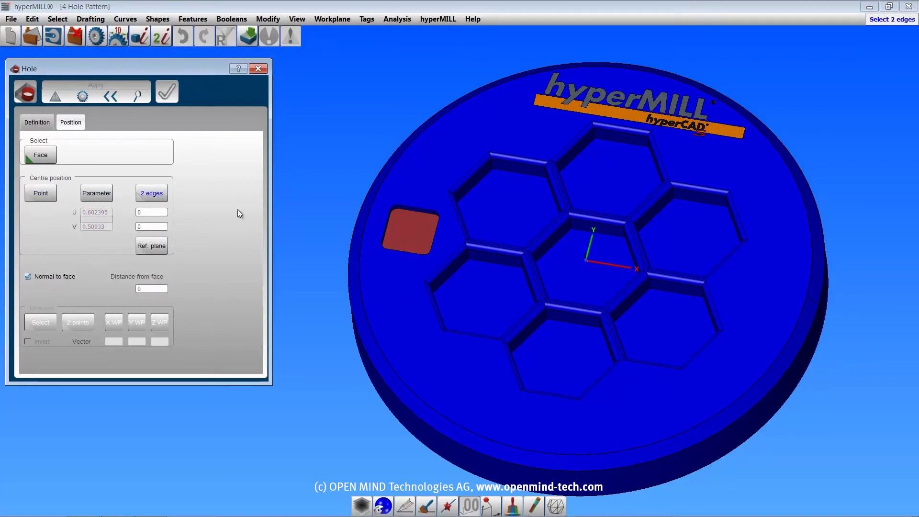
scroll(386, 218, up, 5)
scroll(386, 218, up, 2)
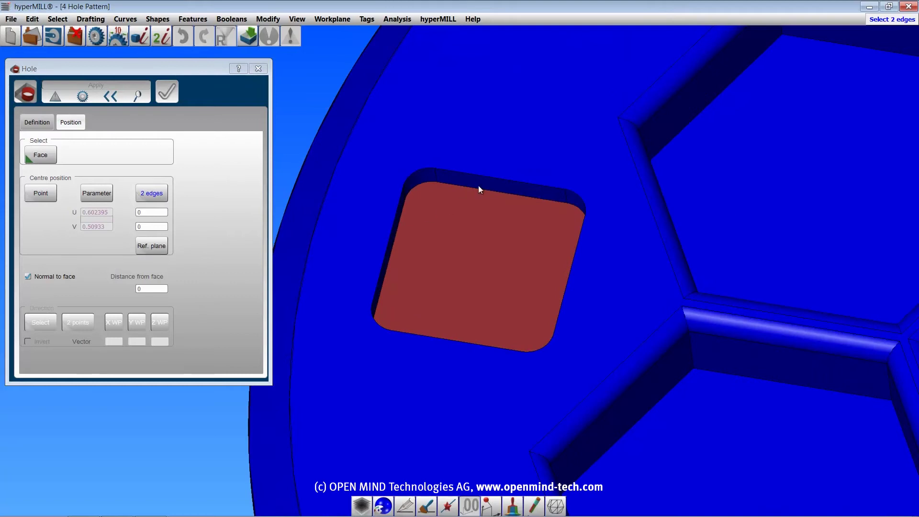
click(395, 240)
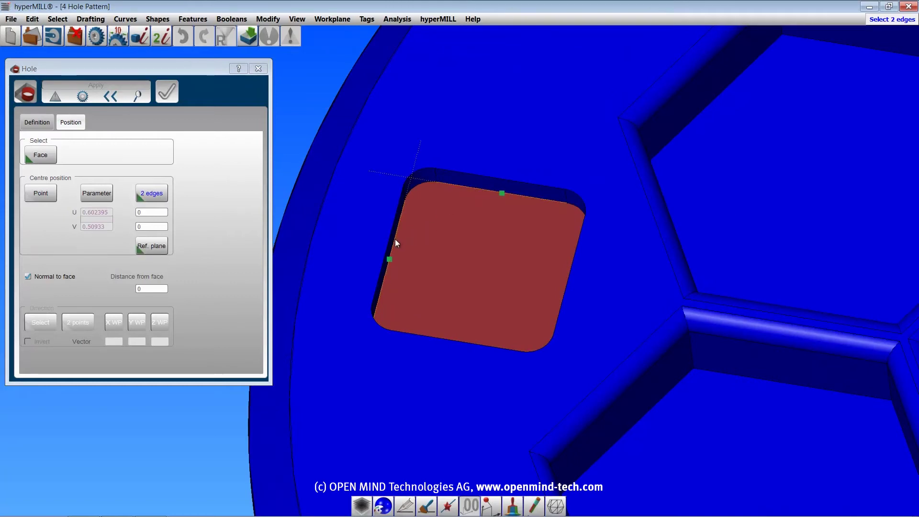
Set 4 and 4 distances from the pocket's top and left reference edges
double_click(152, 214)
text(4)
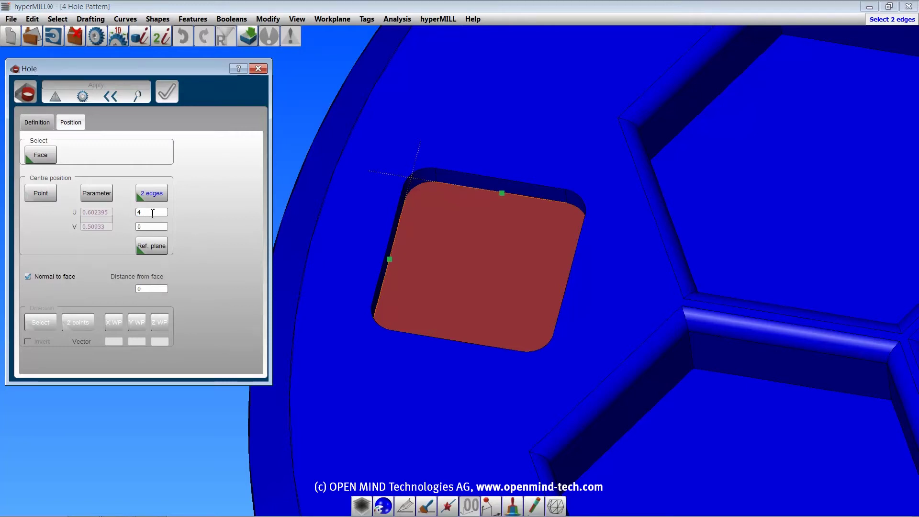
text(4)
key(Tab)
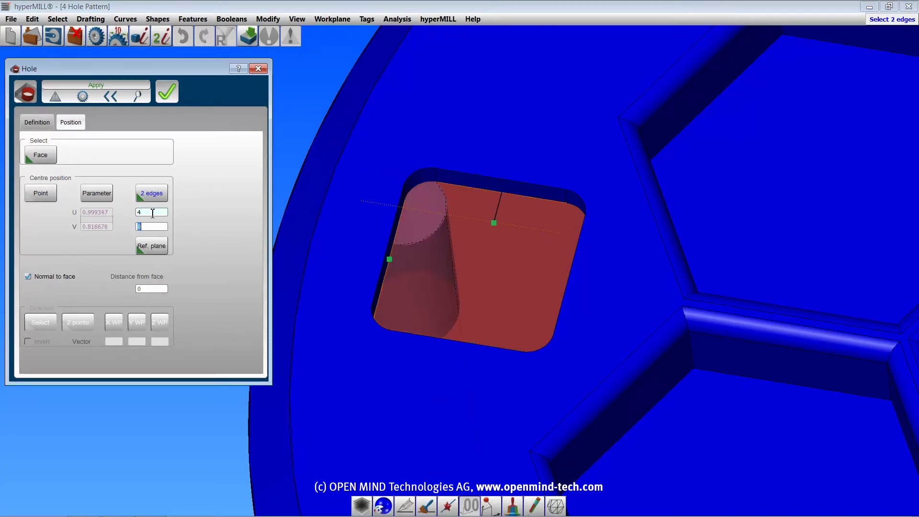
text(4)
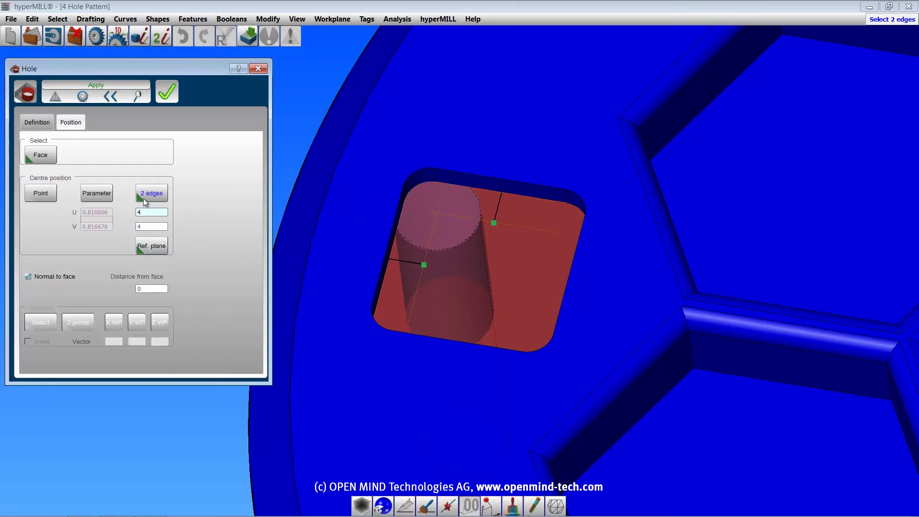
click(152, 196)
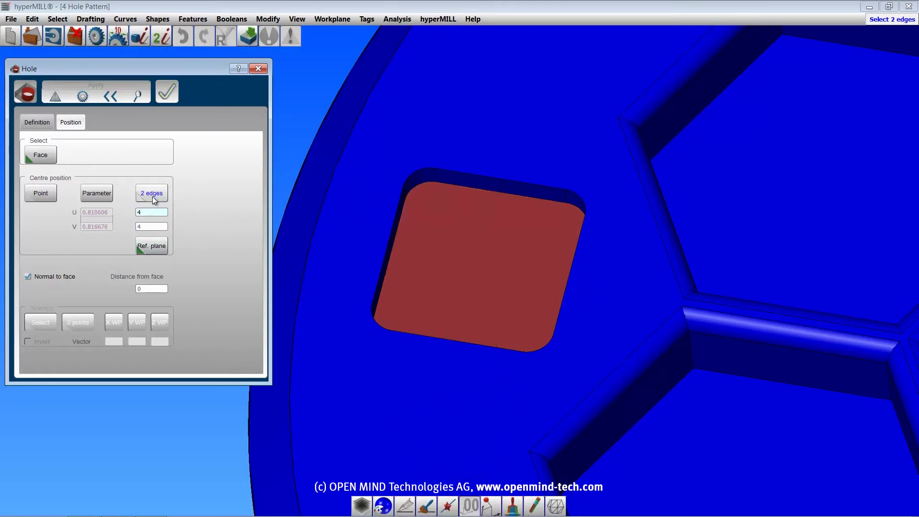
click(488, 177)
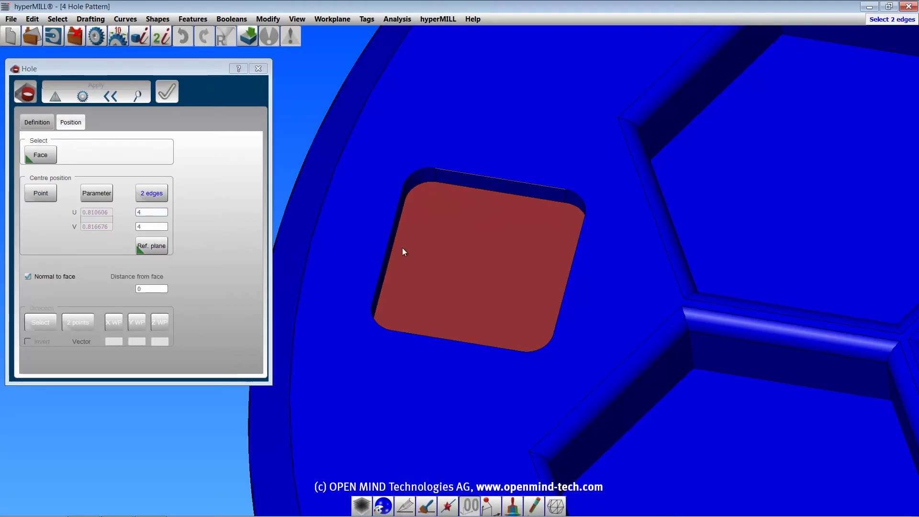
click(391, 255)
Use the pocket floor as reference plane with a distance of 3
click(152, 246)
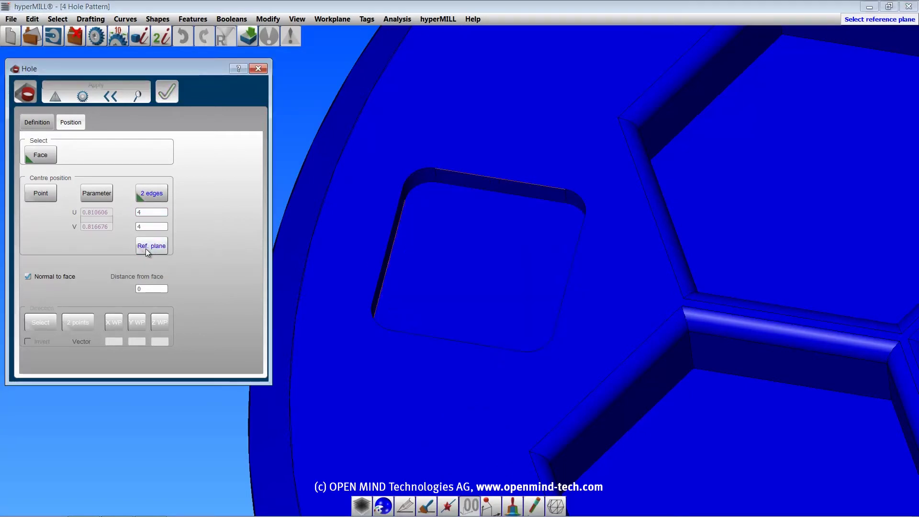
click(397, 252)
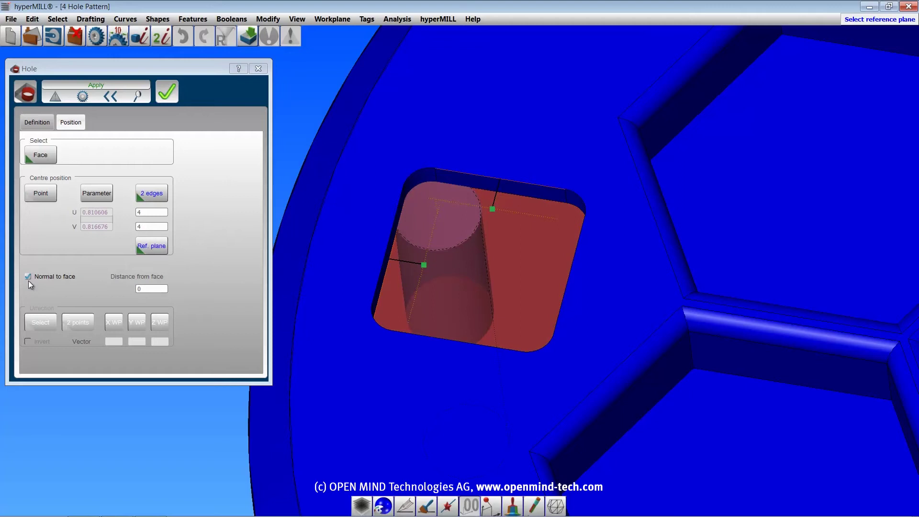
click(27, 277)
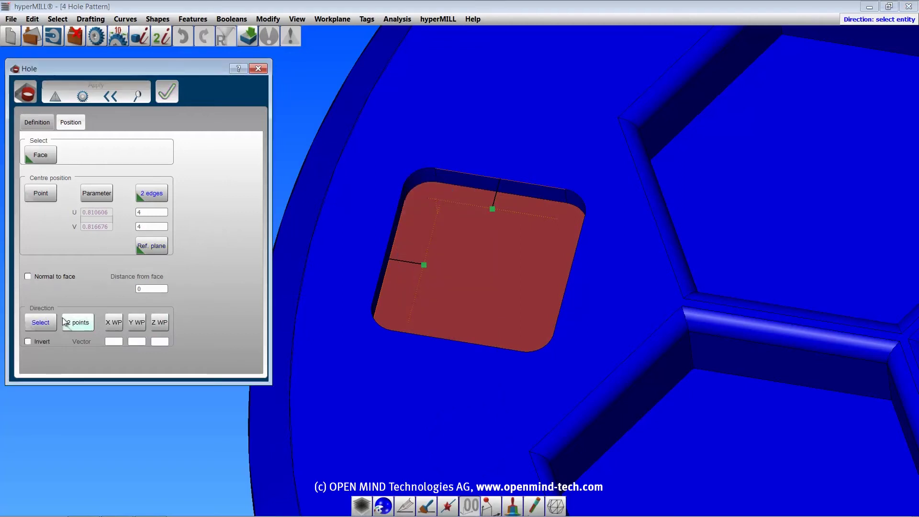
click(28, 277)
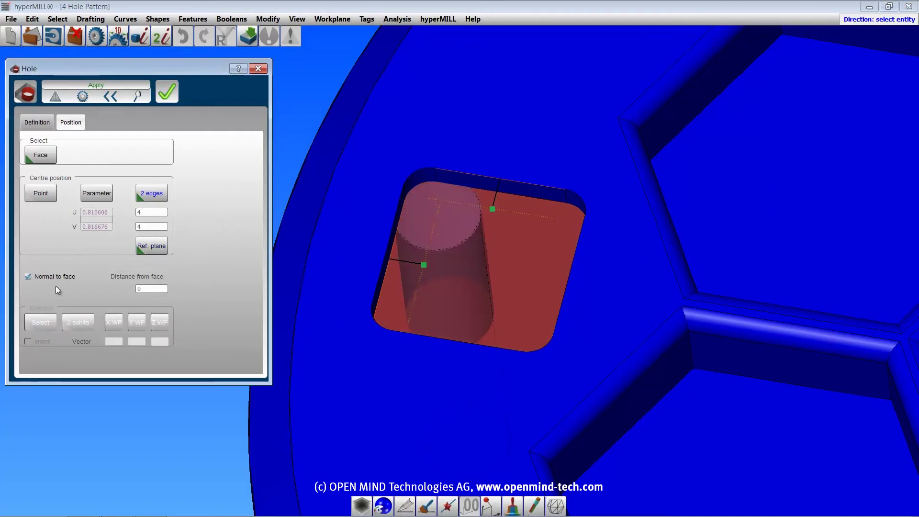
double_click(151, 289)
text(3)
key(Return)
Give the hole a pointed Tip bottom with the 118° tip angle
click(34, 124)
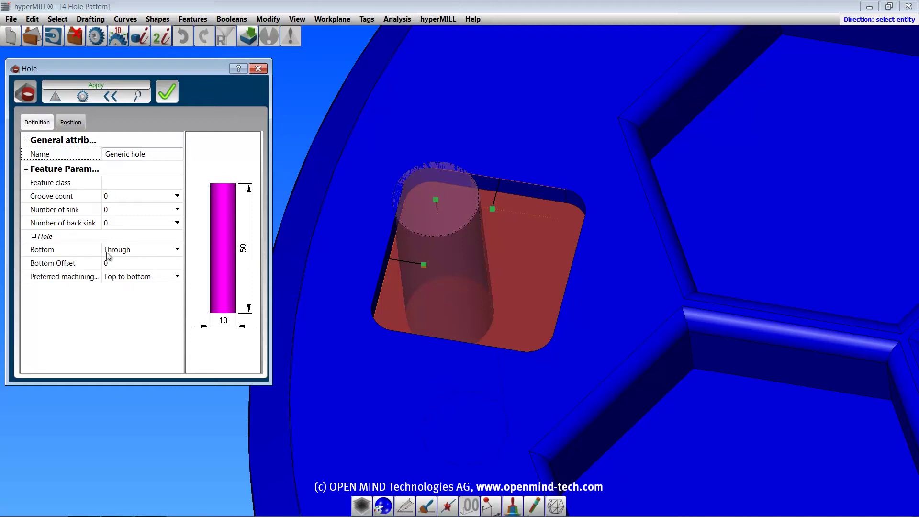
click(179, 250)
click(179, 250)
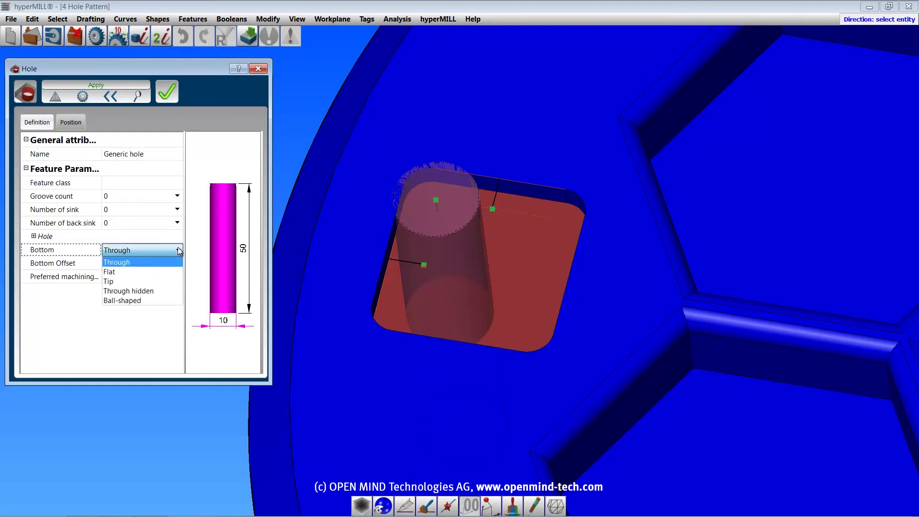
click(128, 282)
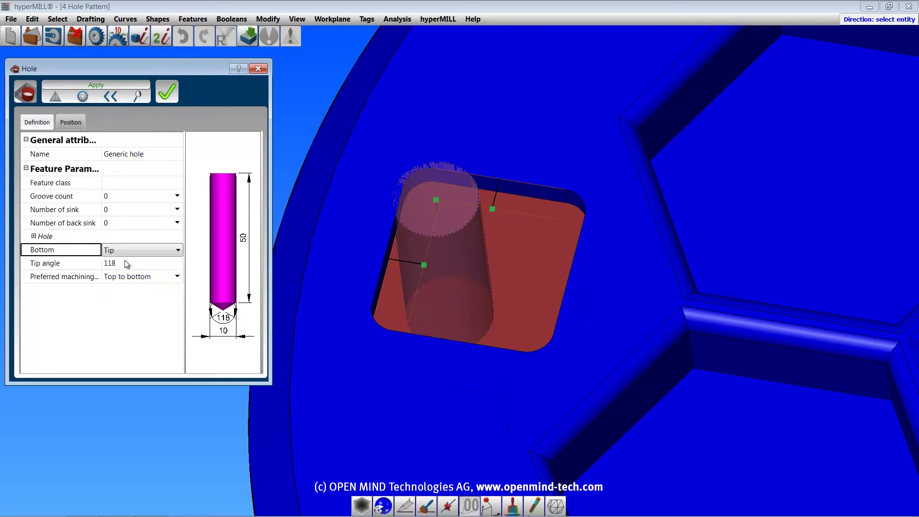
click(127, 262)
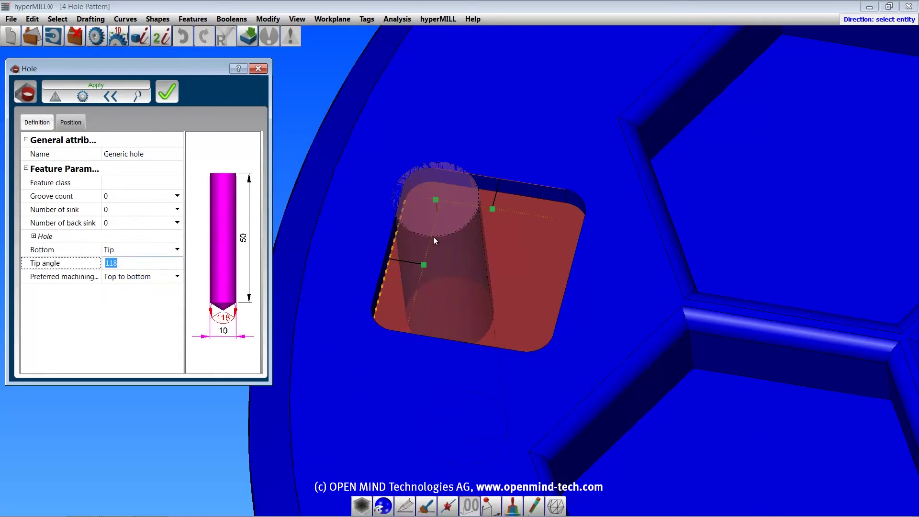
Change the hole depth to 18 and select the 10 diameter for replacement
click(193, 207)
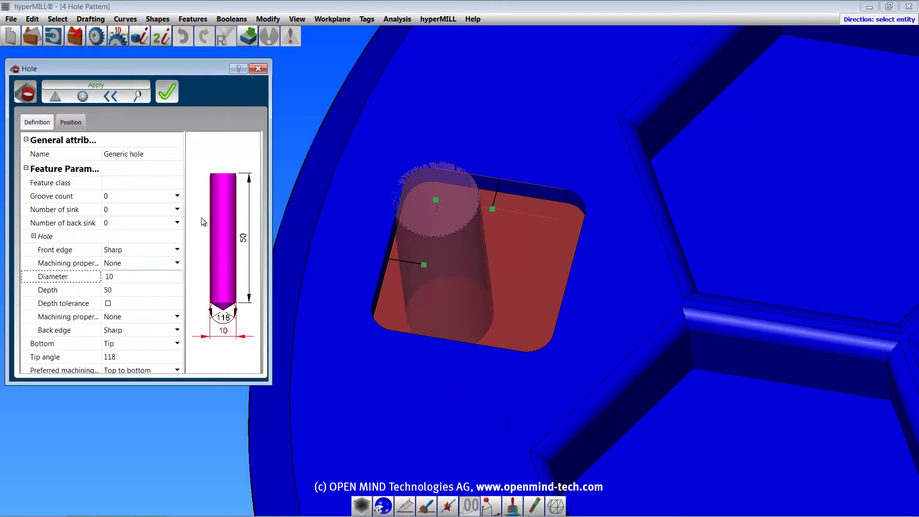
drag(203, 244, 203, 213)
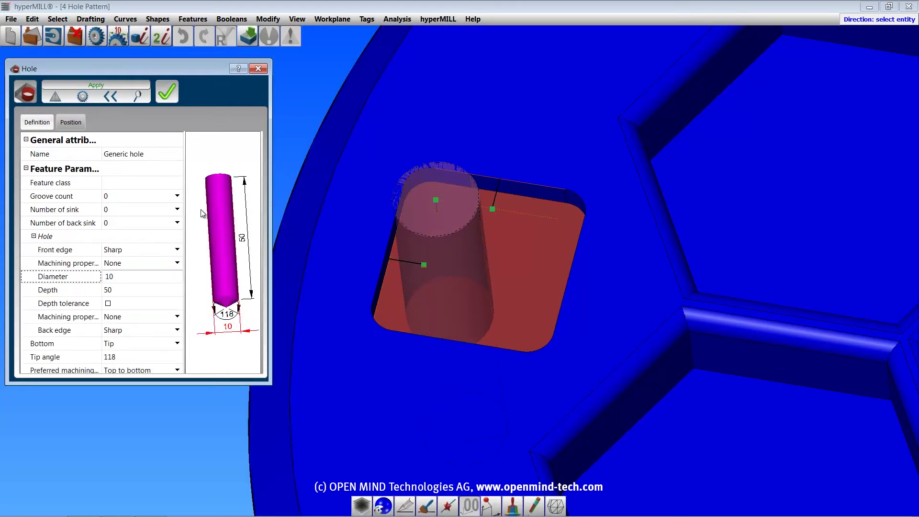
click(244, 243)
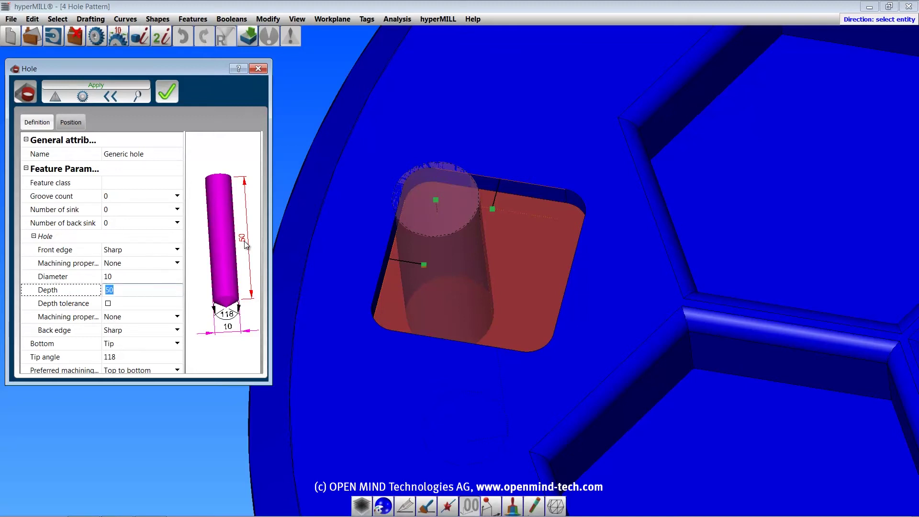
text(18)
key(Return)
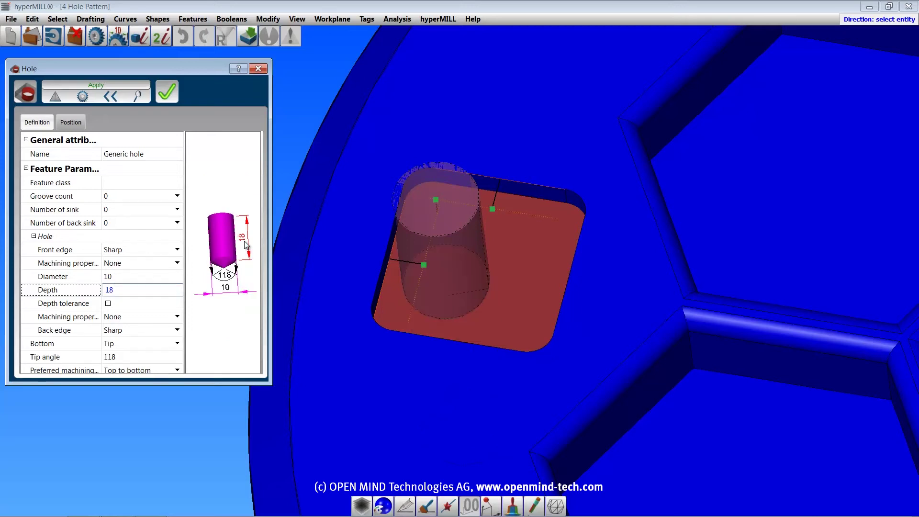
click(127, 276)
double_click(127, 277)
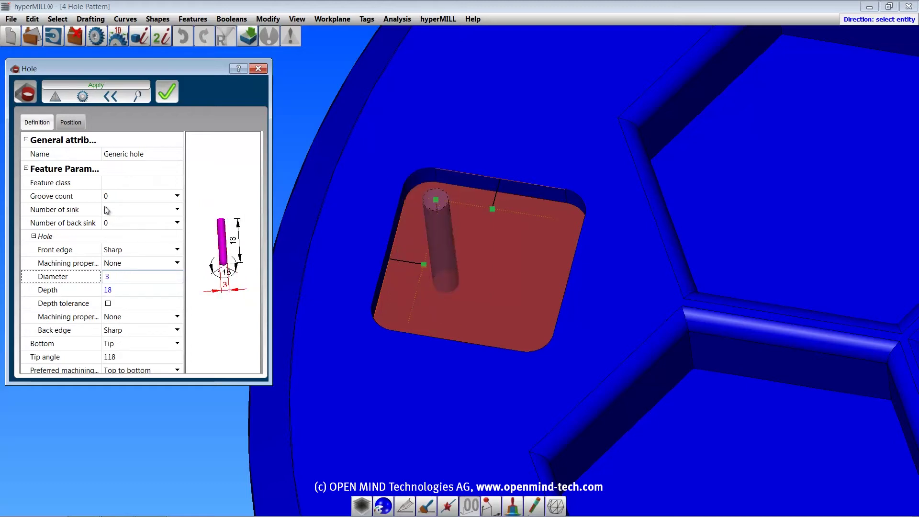
Add one Counterbore sink with diameter 10 and depth 4
click(178, 209)
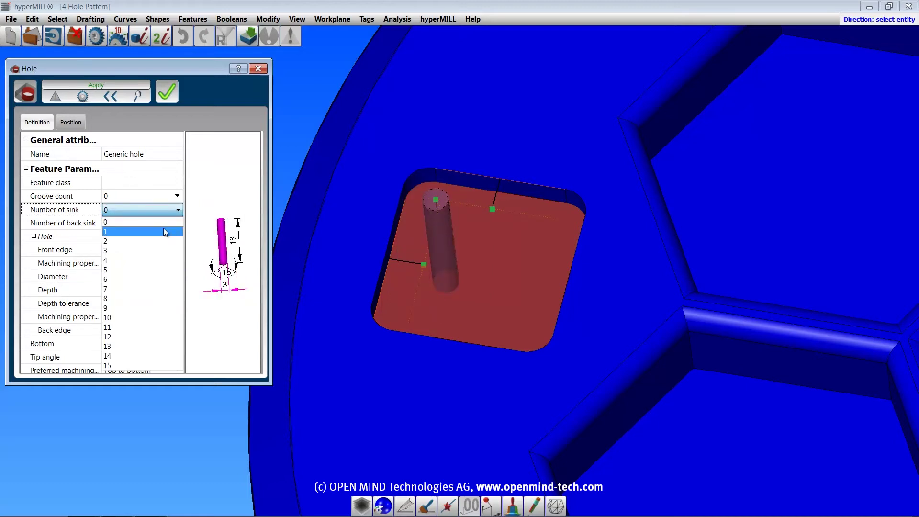
click(162, 229)
click(33, 236)
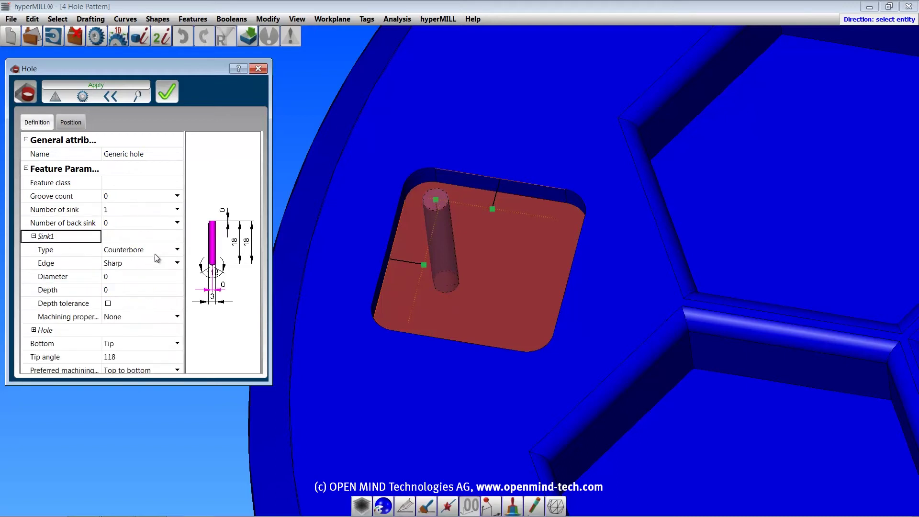
click(154, 251)
click(177, 250)
click(173, 251)
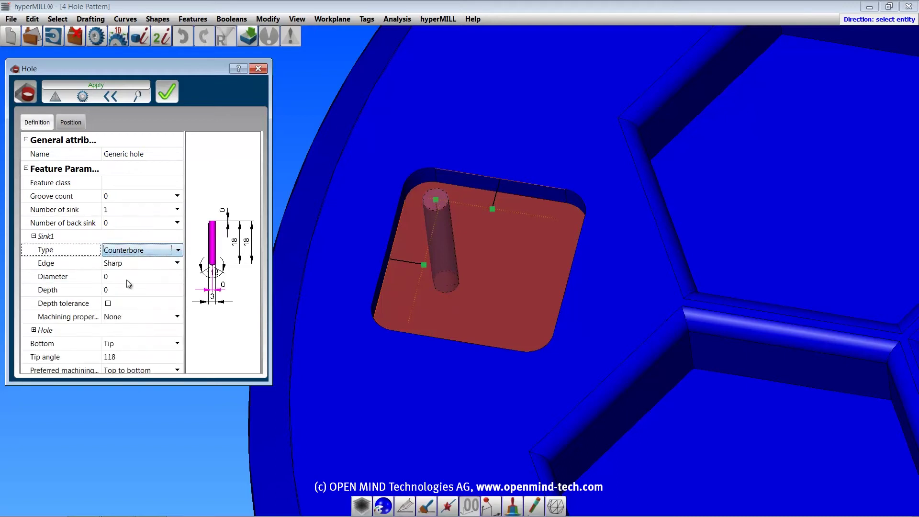
click(114, 278)
text(10)
click(117, 291)
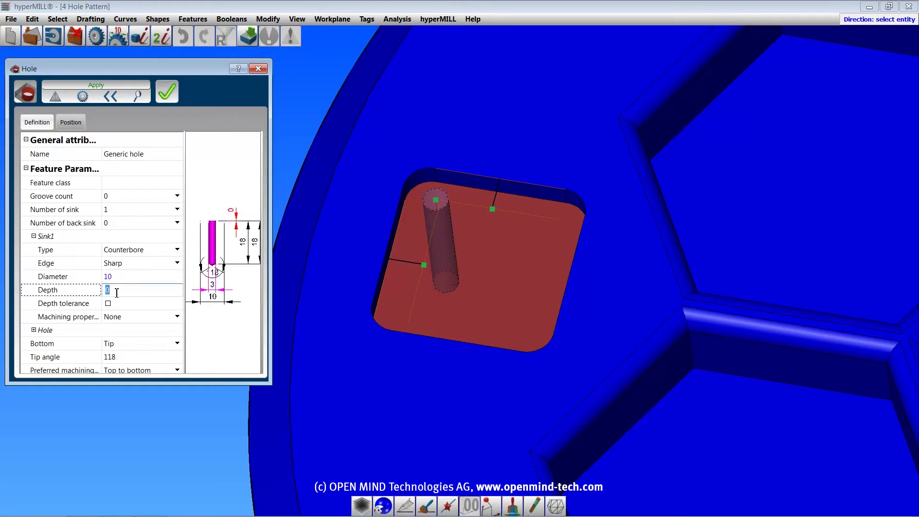
text(4)
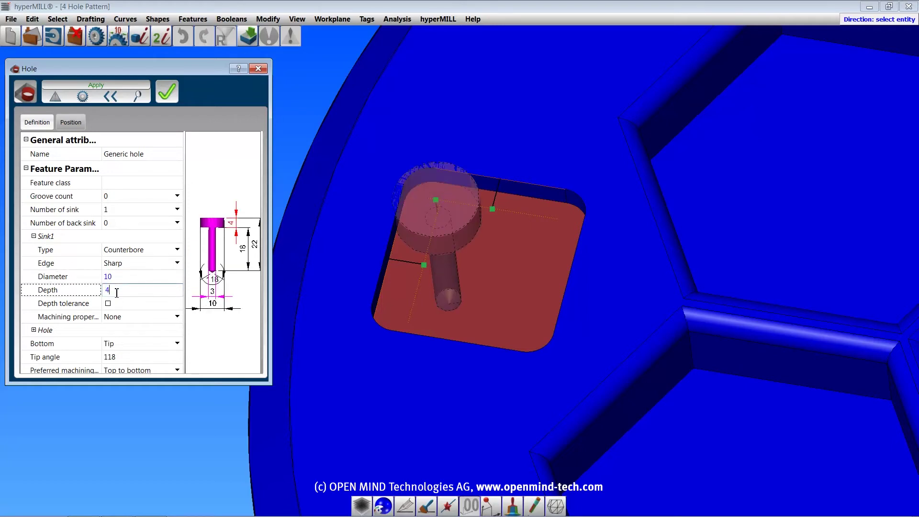
Add one back sink of diameter 6 and depth 3, and make the hole Through
click(179, 224)
click(178, 224)
click(168, 241)
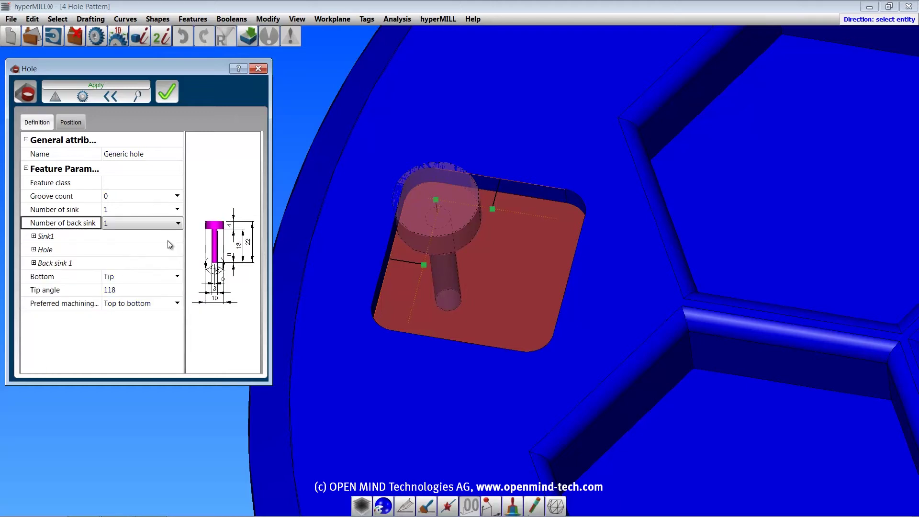
click(33, 263)
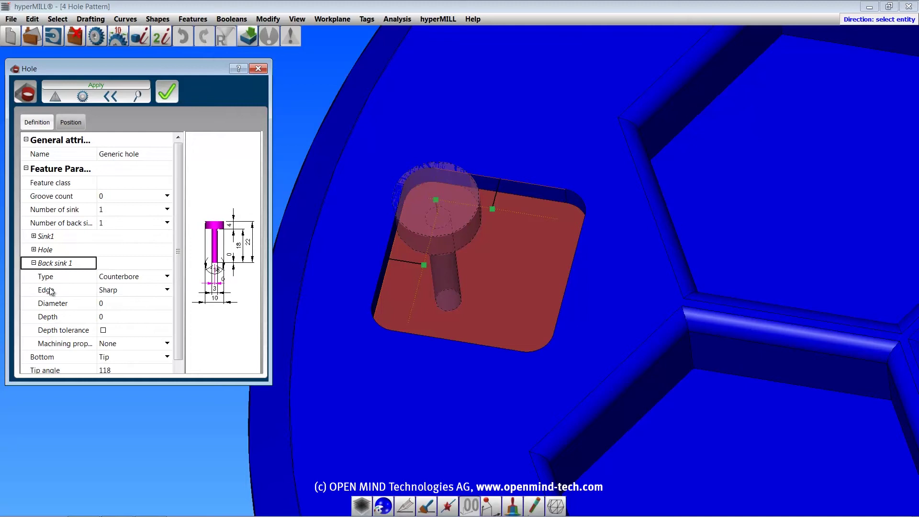
click(102, 303)
text(6)
click(108, 317)
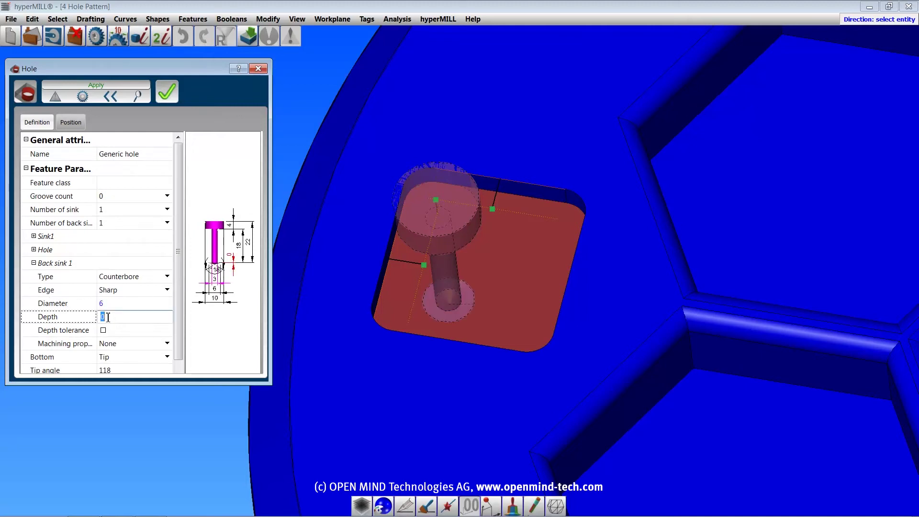
text(3)
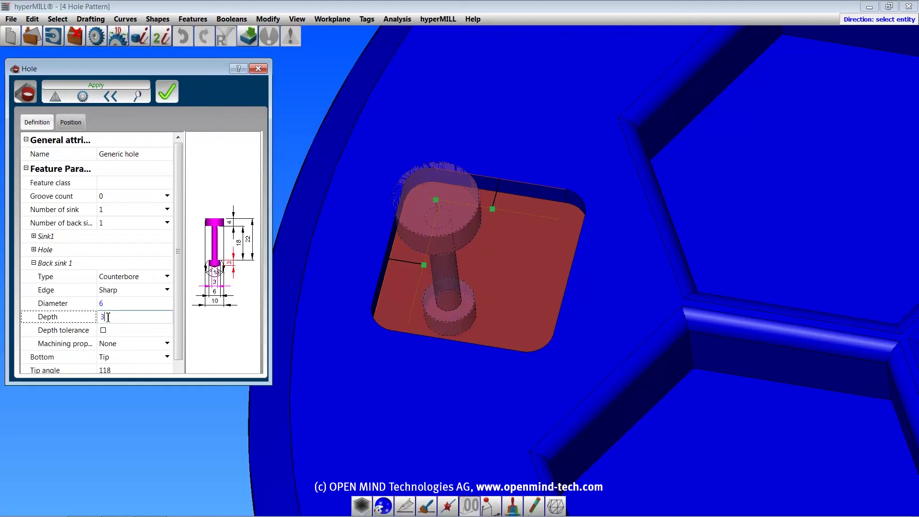
click(166, 358)
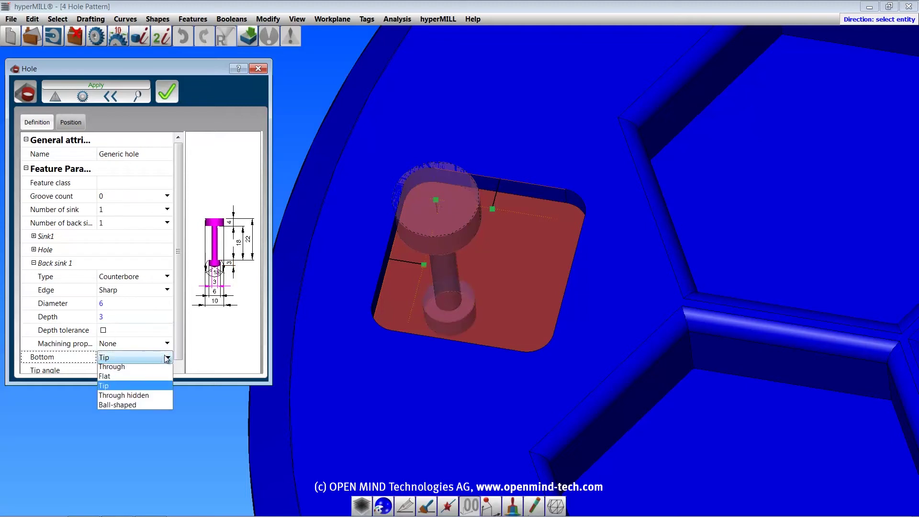
click(160, 369)
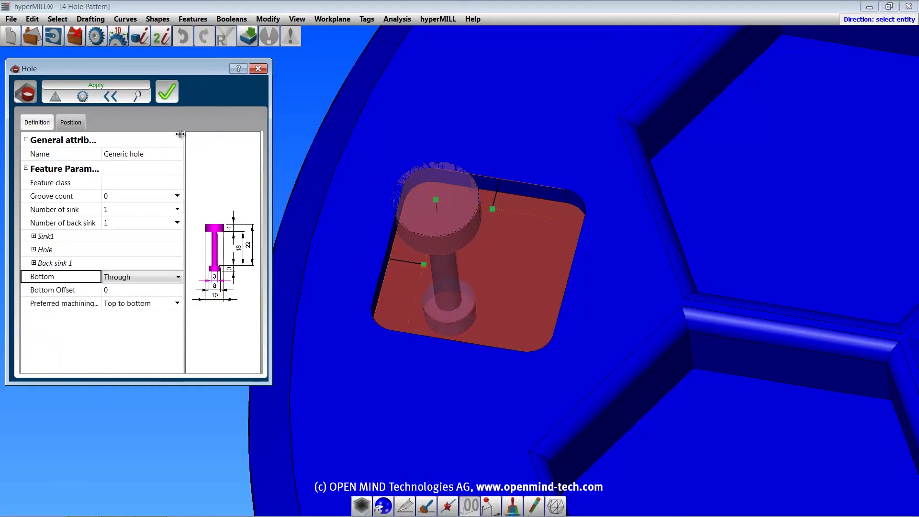
Apply the hole, fit the disc in view, and start a Pattern feature
click(168, 92)
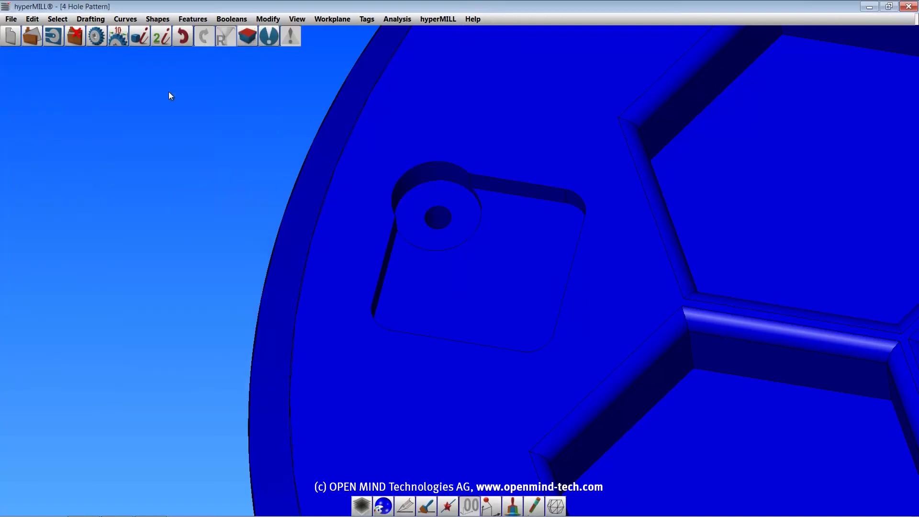
middle_drag(229, 332, 258, 320)
key(Home)
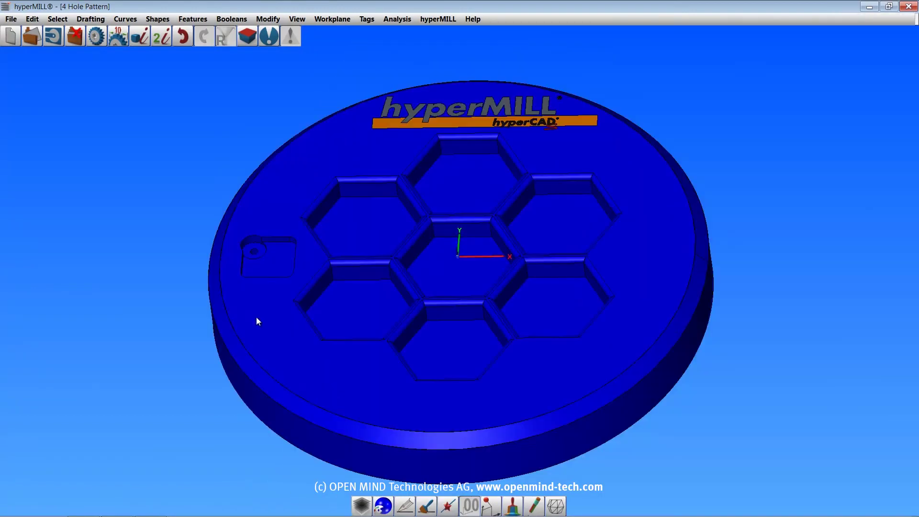
click(194, 20)
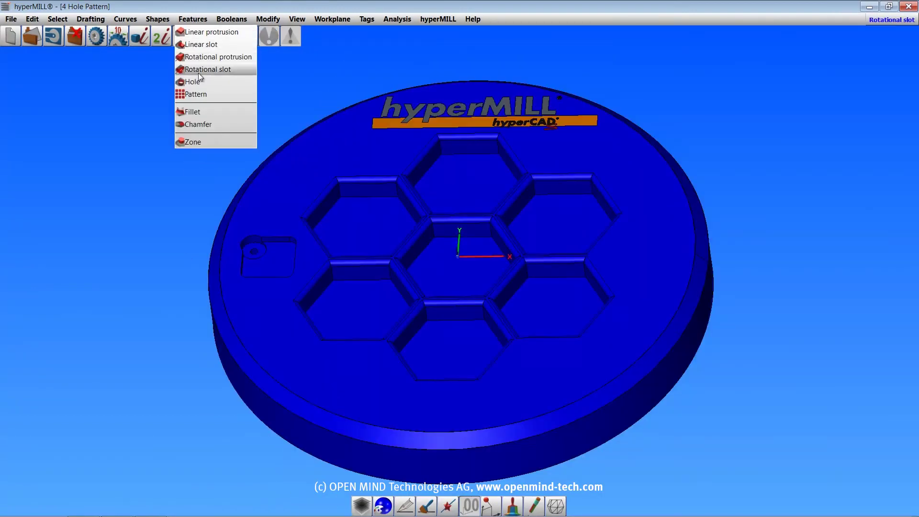
click(196, 93)
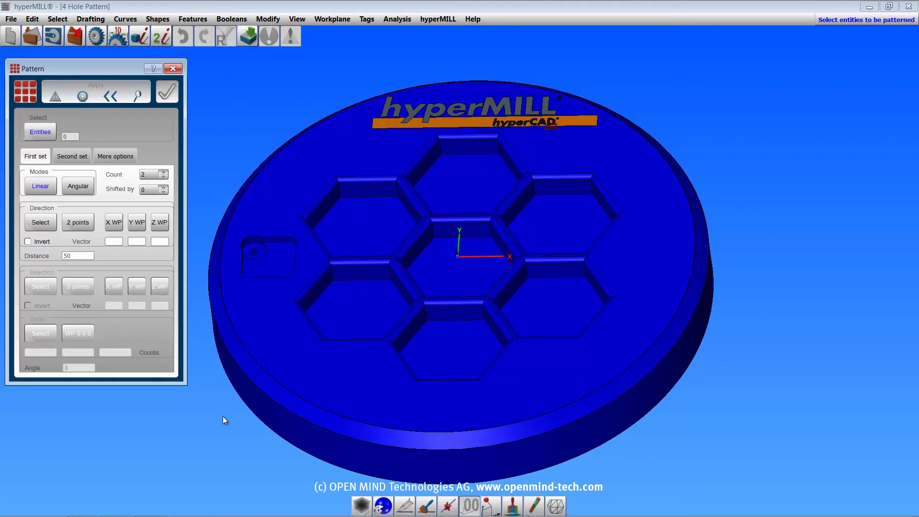
Pattern the counterbored hole 4 times along X at 20 spacing, shifted by 2
right_drag(223, 420, 212, 181)
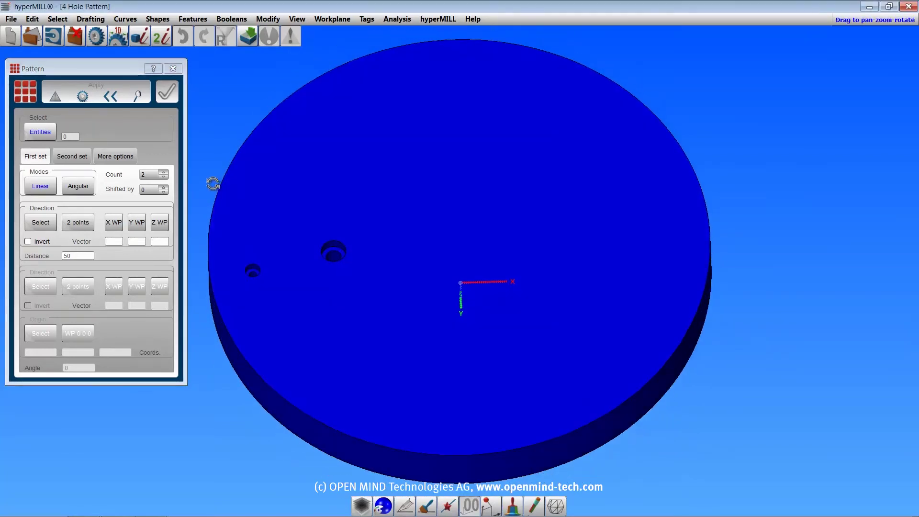
click(332, 250)
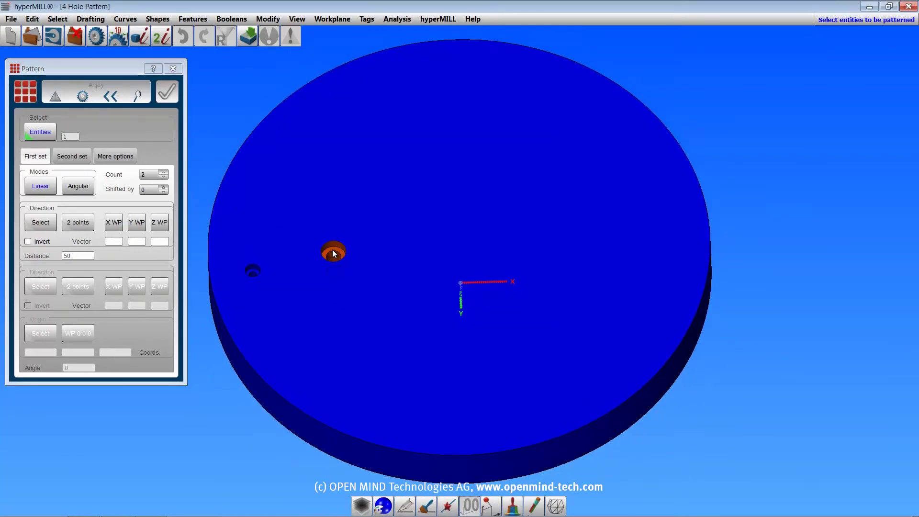
click(164, 172)
click(164, 172)
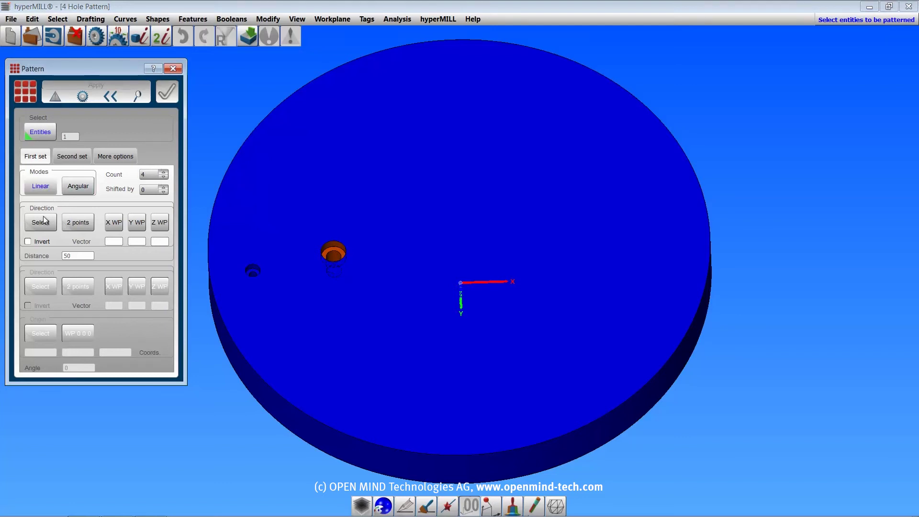
click(53, 227)
click(114, 222)
double_click(83, 255)
text(20)
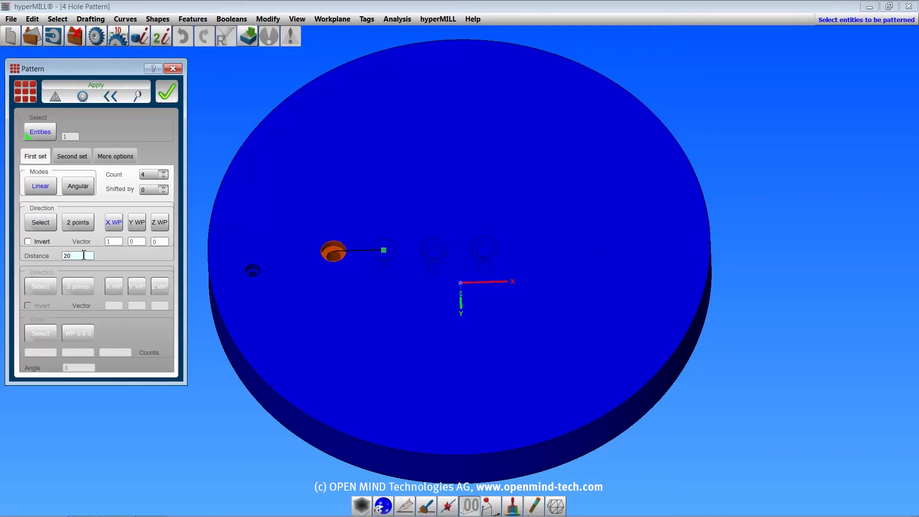
click(163, 187)
click(164, 188)
Try an angular 35° pattern about Z, then revert to linear and show the second set
click(79, 187)
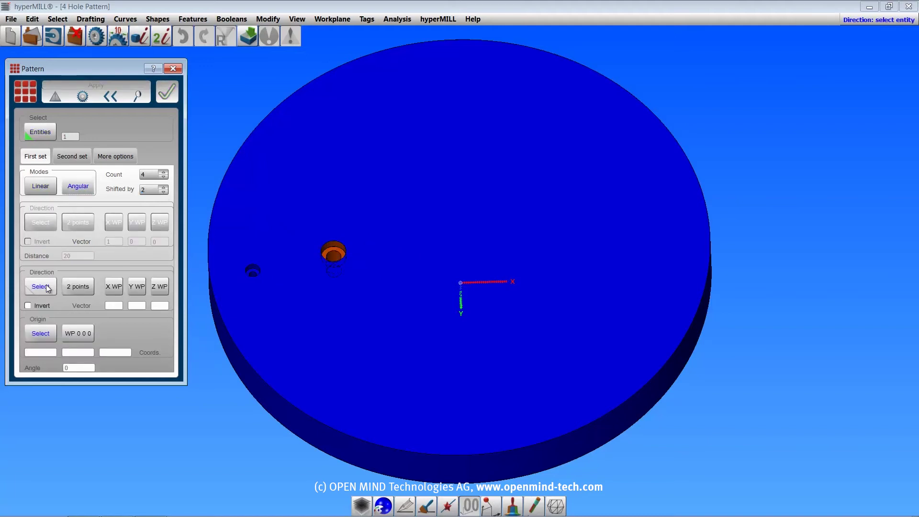
click(158, 287)
click(73, 335)
click(79, 368)
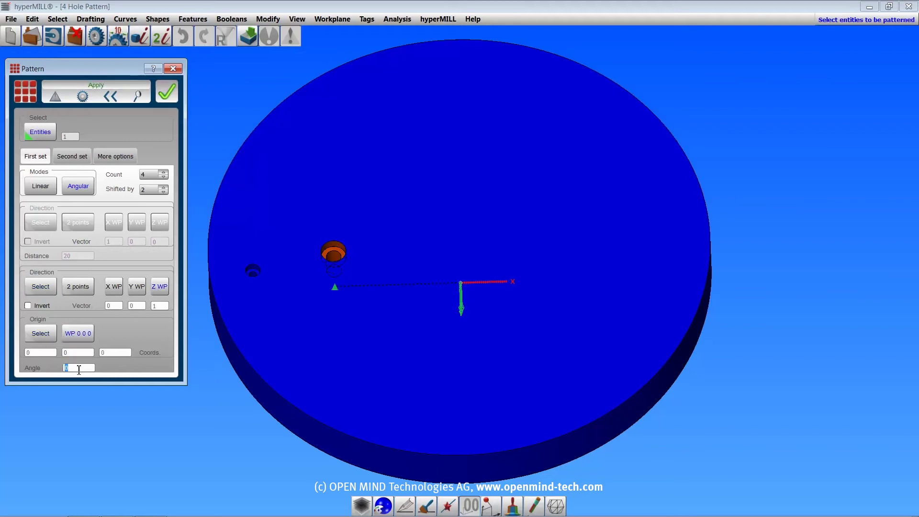
text(35)
key(Tab)
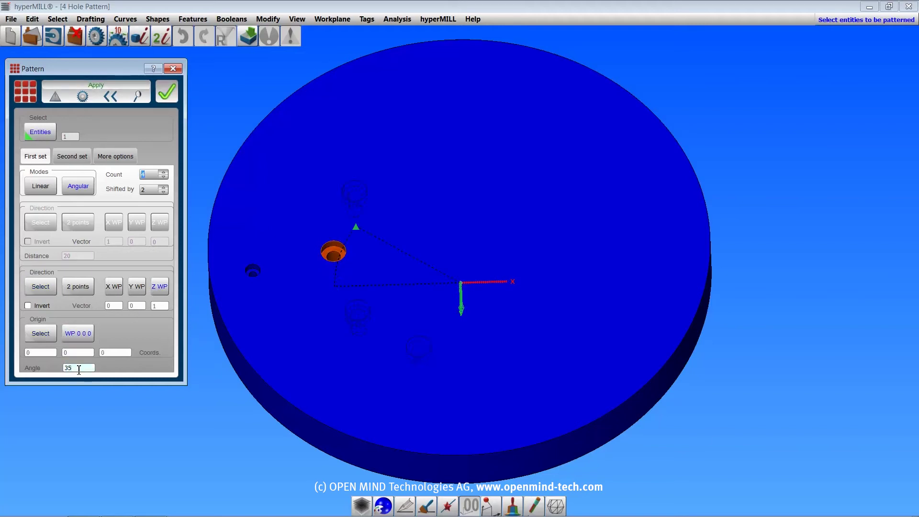
click(41, 187)
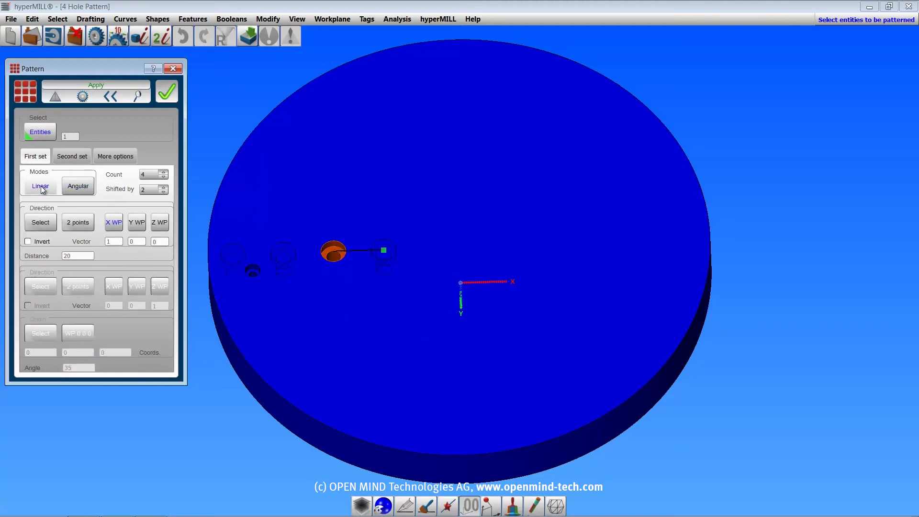
click(69, 156)
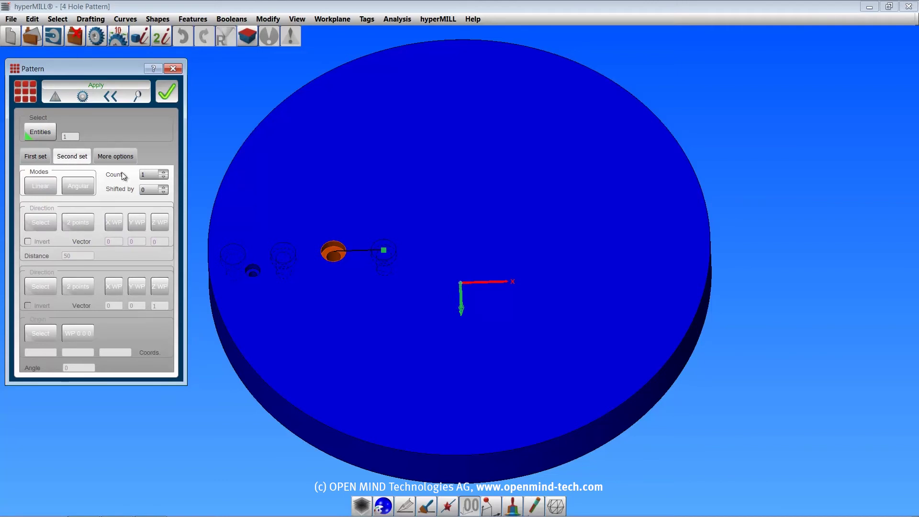
Make the second set angular: 6 copies at 60° around the workplane origin
click(165, 172)
click(165, 173)
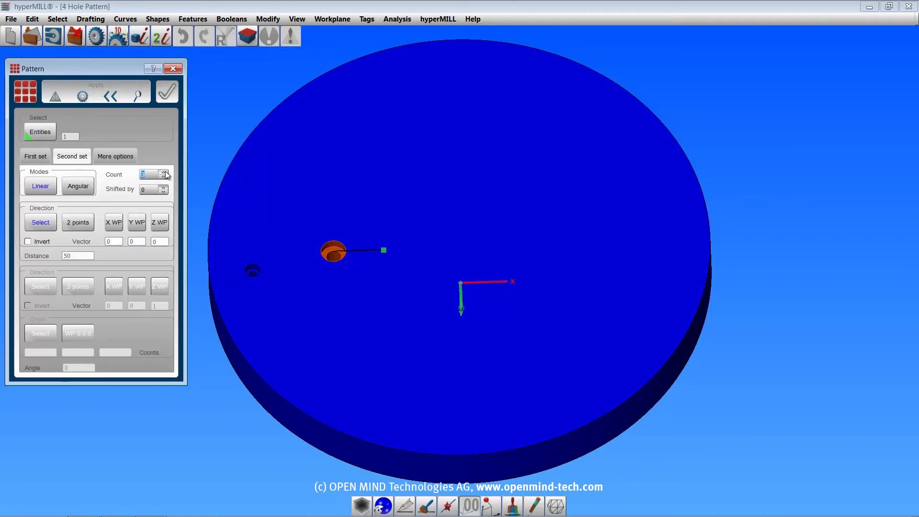
click(165, 172)
click(165, 173)
click(165, 172)
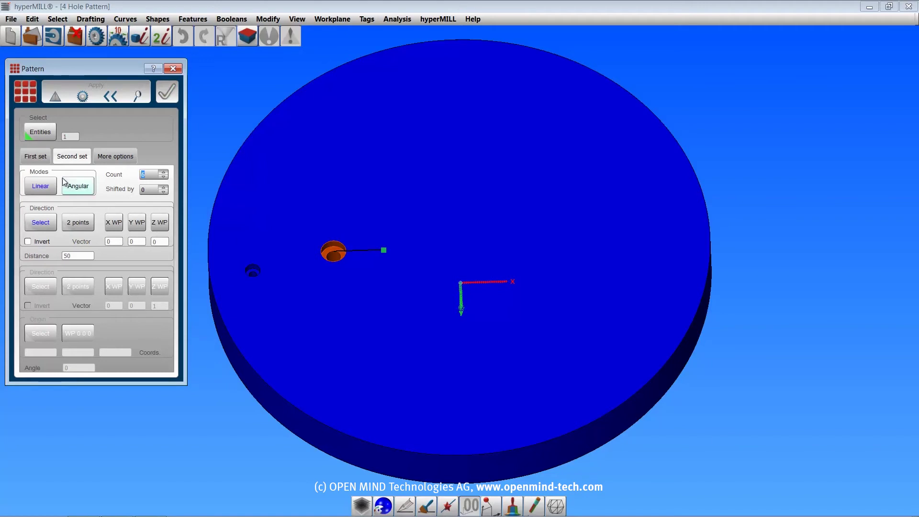
click(79, 187)
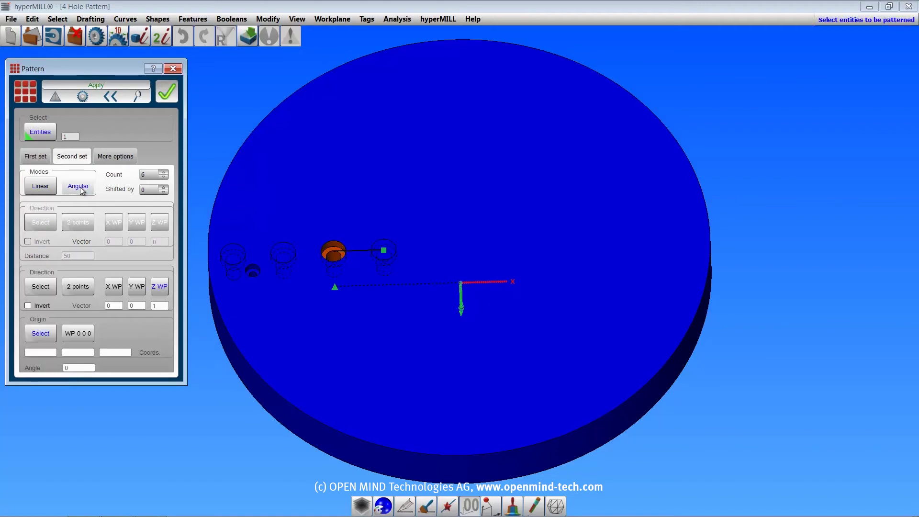
click(78, 333)
click(74, 368)
text(60)
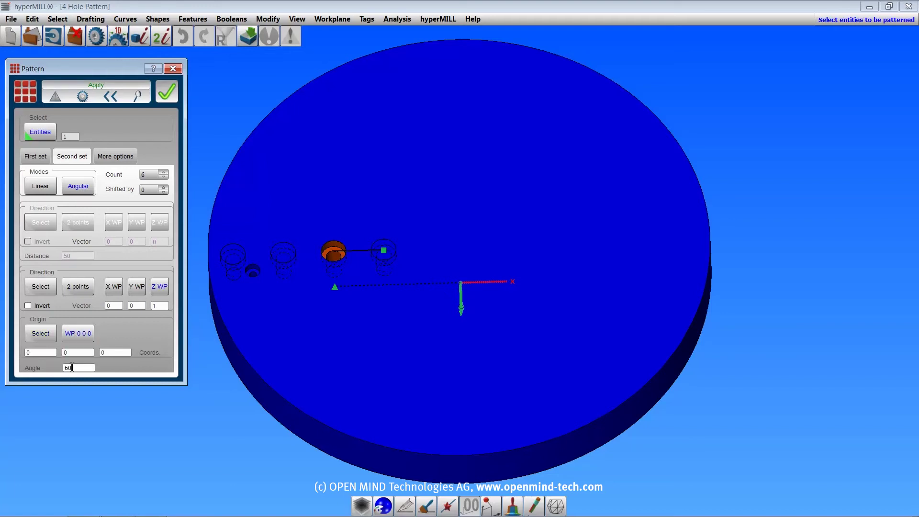
key(Tab)
Leave out three pattern copies under More options and apply the pattern
click(121, 158)
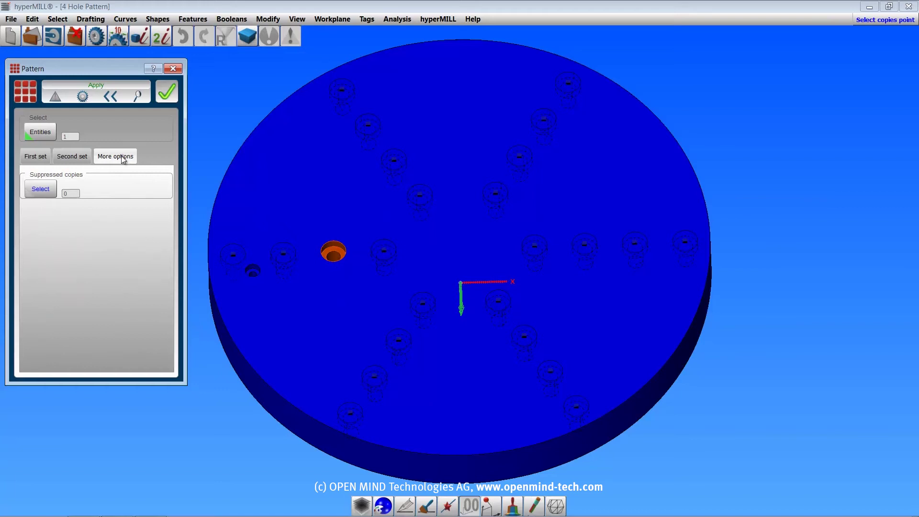
click(46, 190)
click(233, 254)
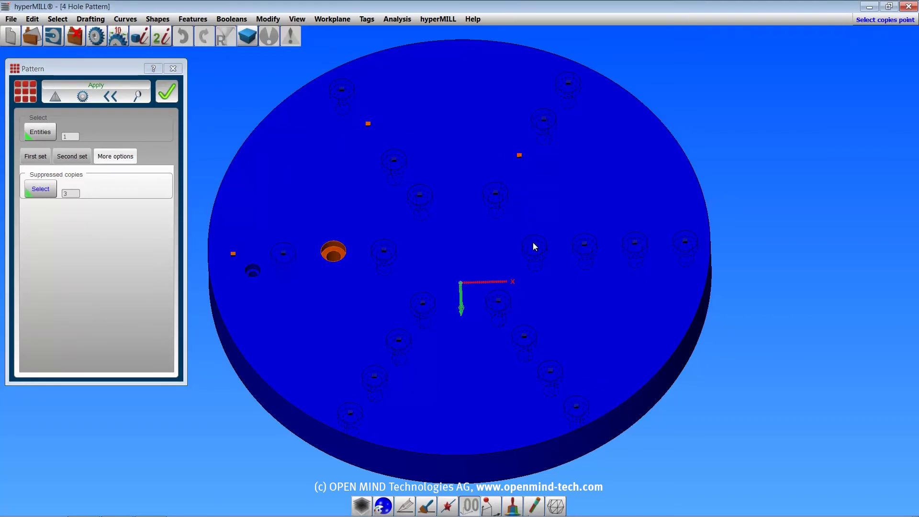
click(166, 91)
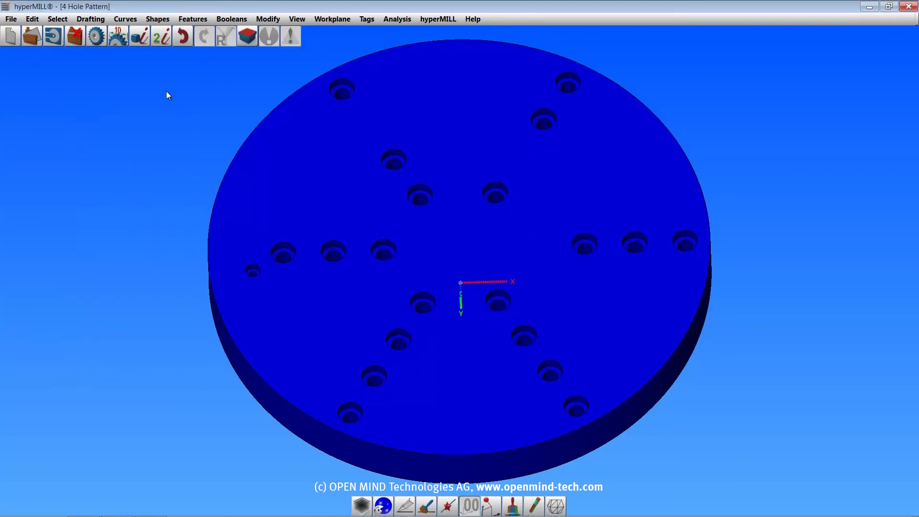
Open the 5 Fillet Chamfer sample part from recent files and show the Features list
click(11, 19)
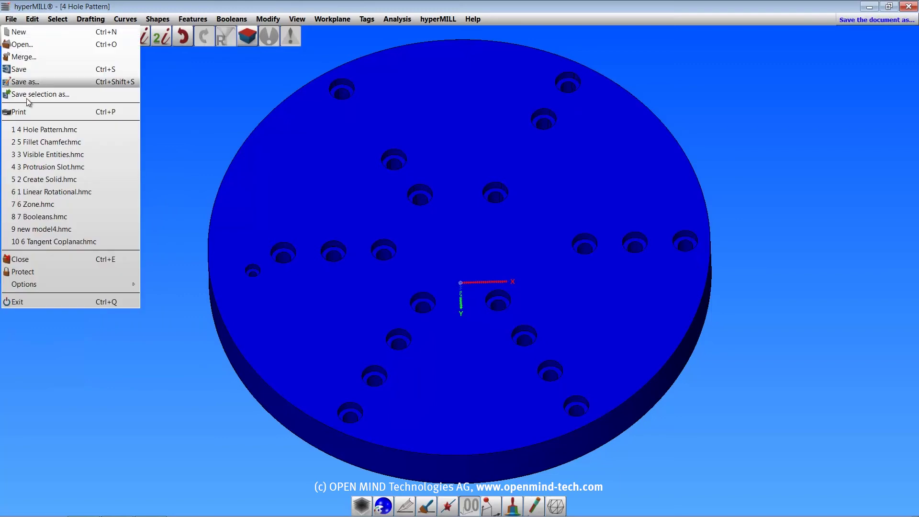
click(31, 141)
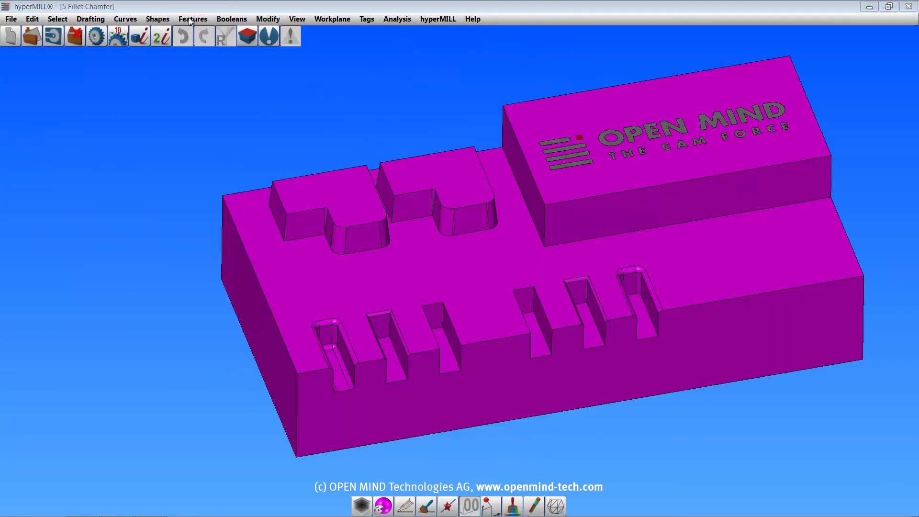
click(191, 19)
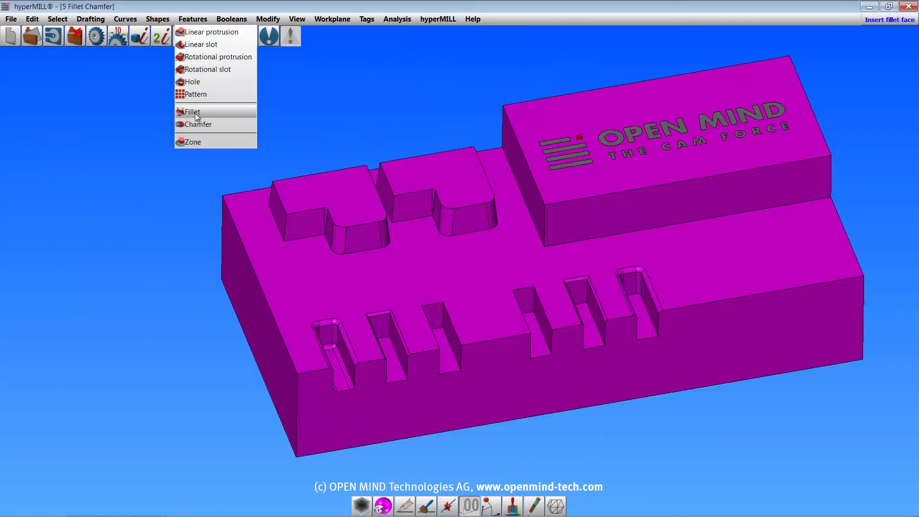
mouse_move(158, 19)
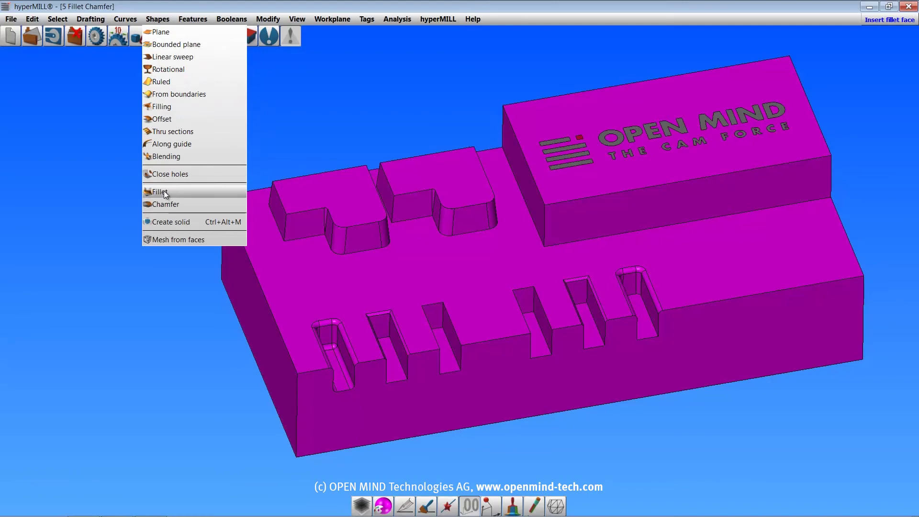
click(191, 20)
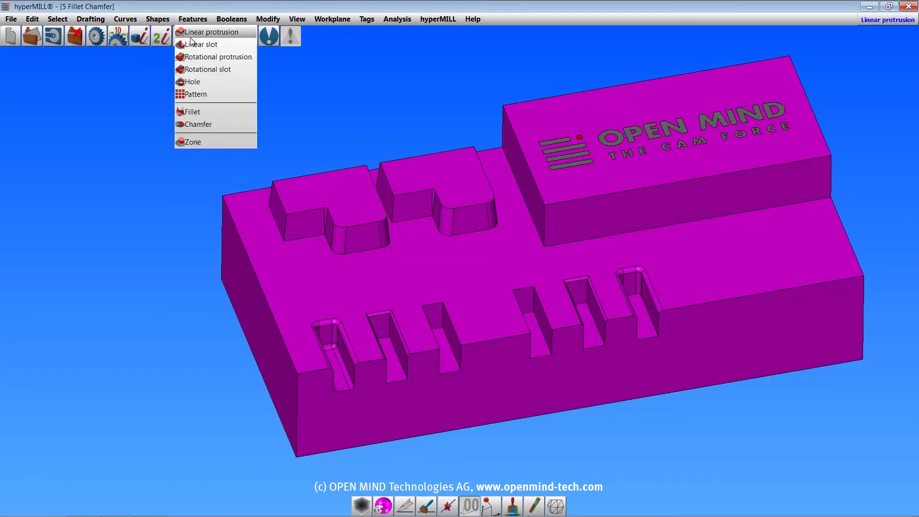
Round the left L-shaped block's top edges with a 5 mm edge fillet
click(192, 111)
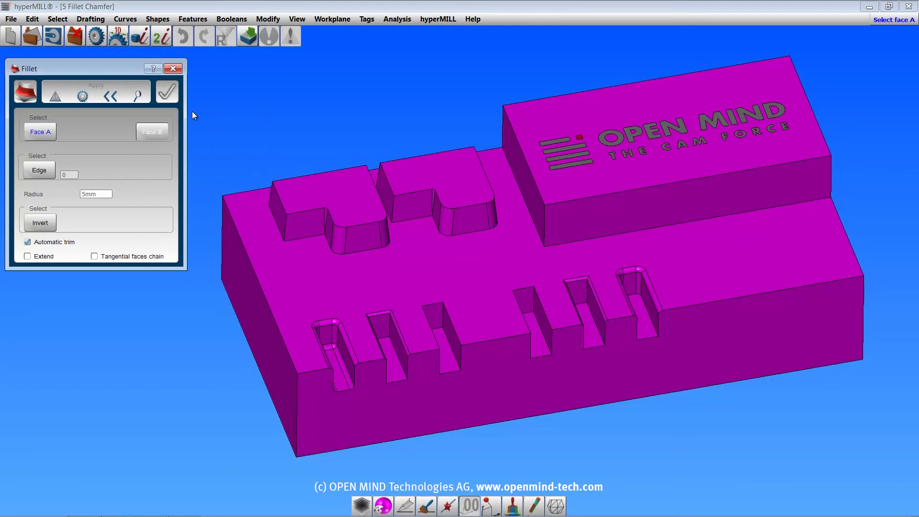
click(316, 225)
click(279, 215)
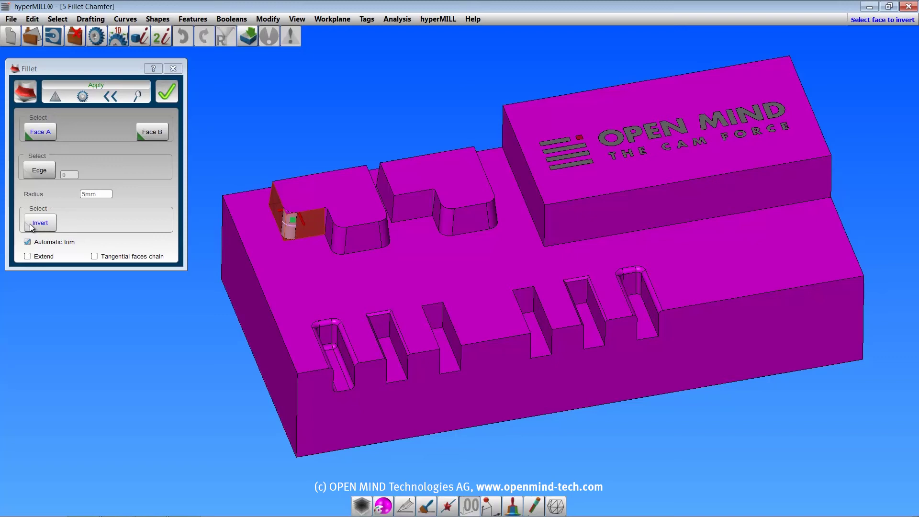
click(37, 172)
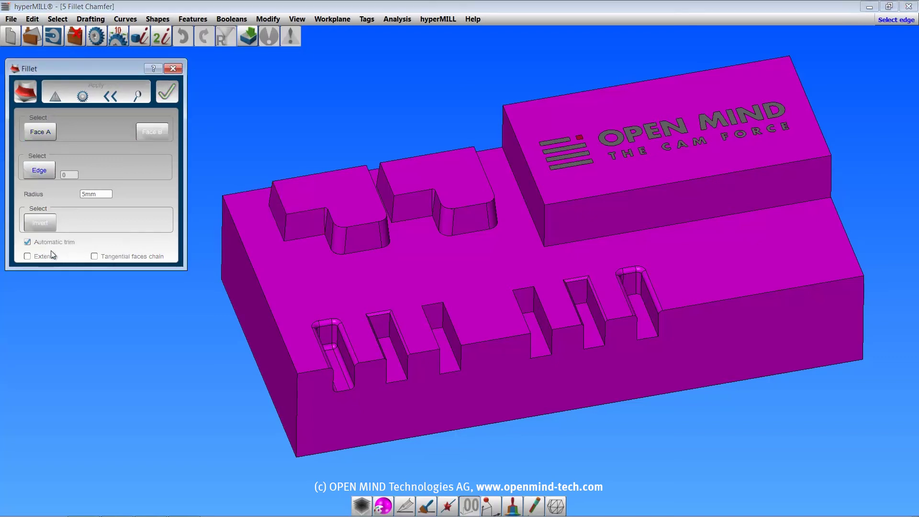
click(282, 201)
click(305, 211)
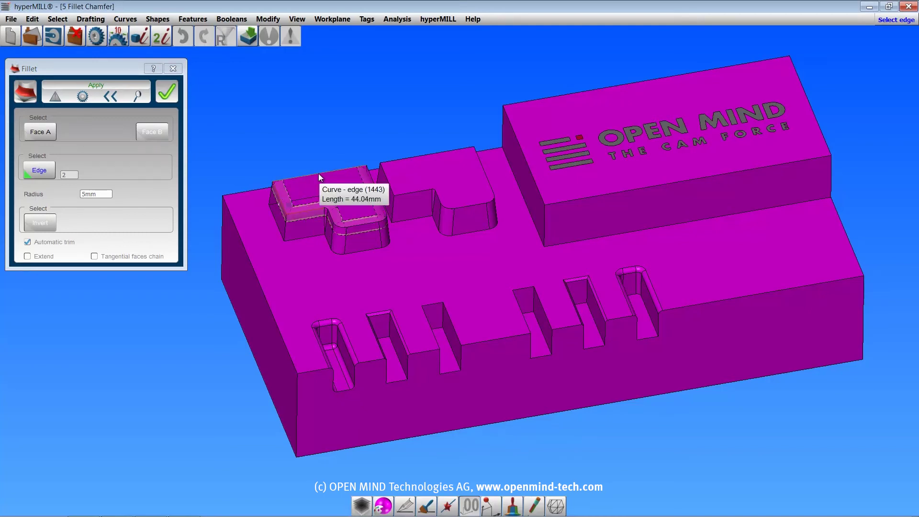
click(165, 91)
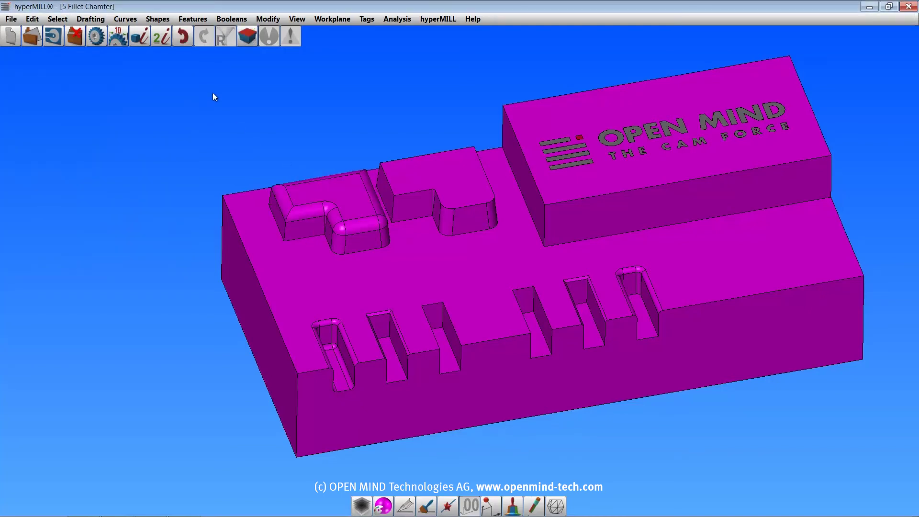
Bevel the OPEN MIND block's top edges with an equal 45°, 5 mm chamfer
click(193, 19)
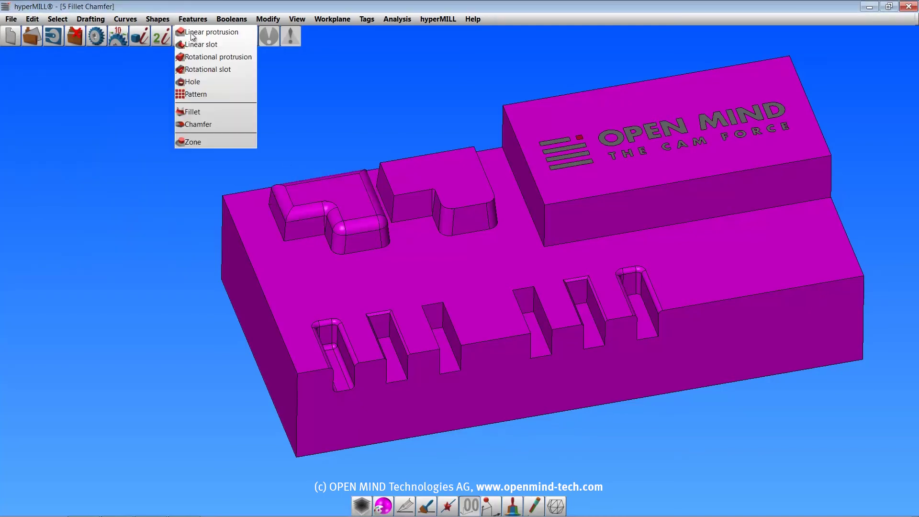
click(205, 127)
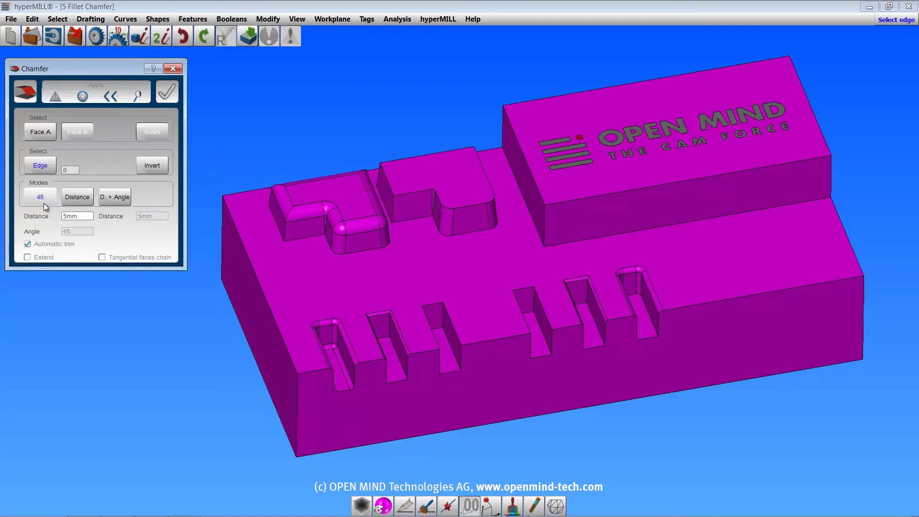
click(76, 200)
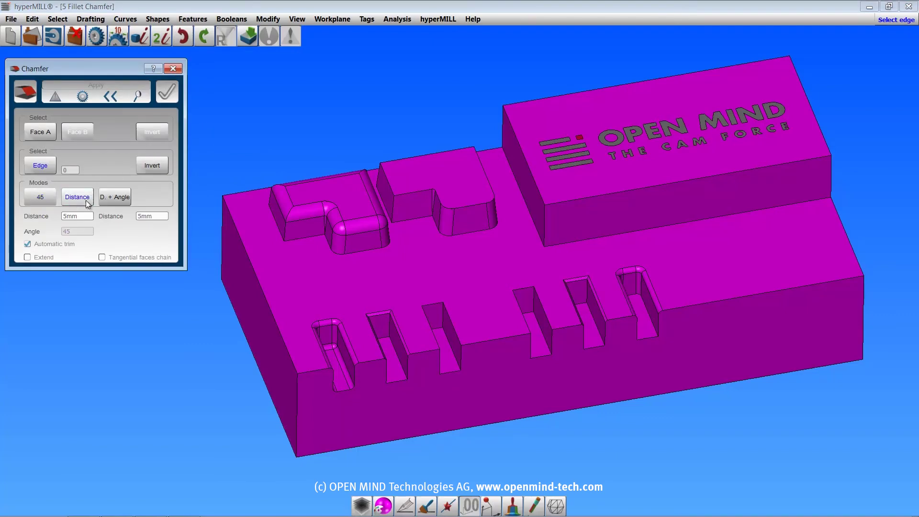
click(40, 197)
click(526, 159)
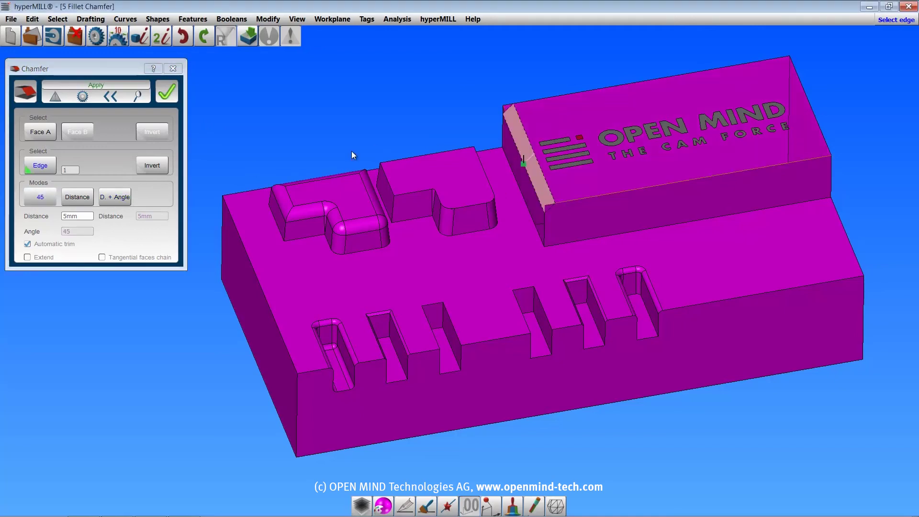
click(162, 86)
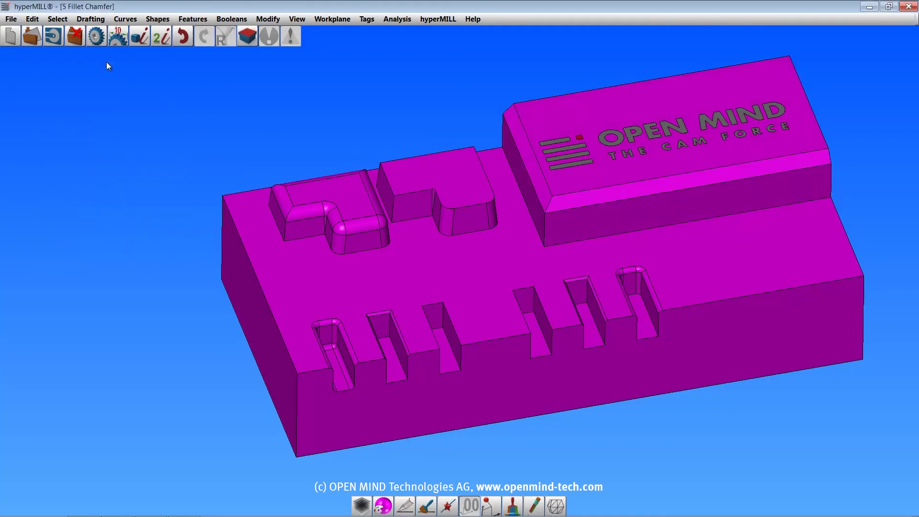
Open the 6 Zone sample part and start a Zone feature
click(12, 21)
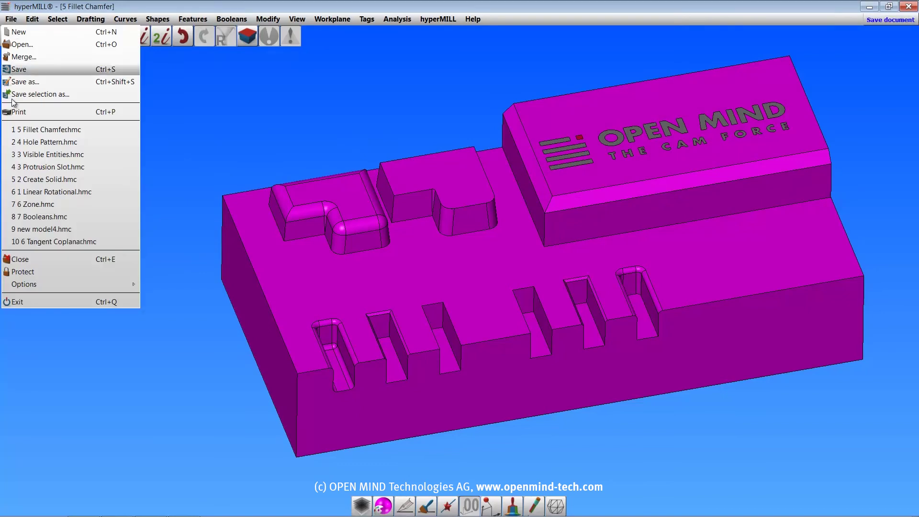
click(19, 206)
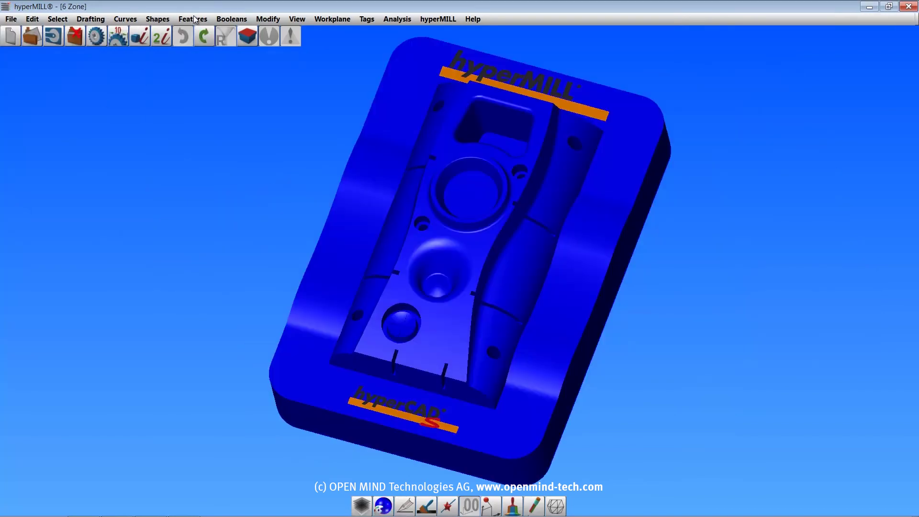
click(193, 19)
click(195, 142)
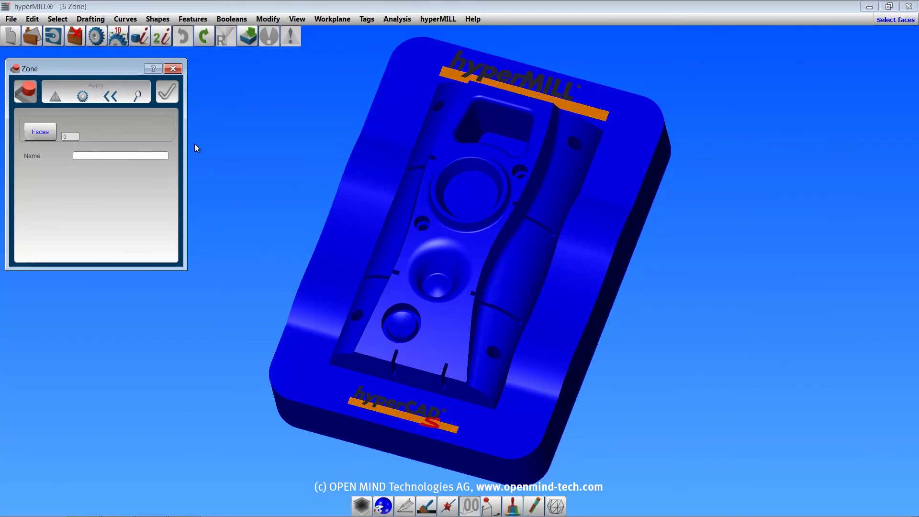
Window-select the round boss's 59 faces and create the zone from them
scroll(430, 334, up, 5)
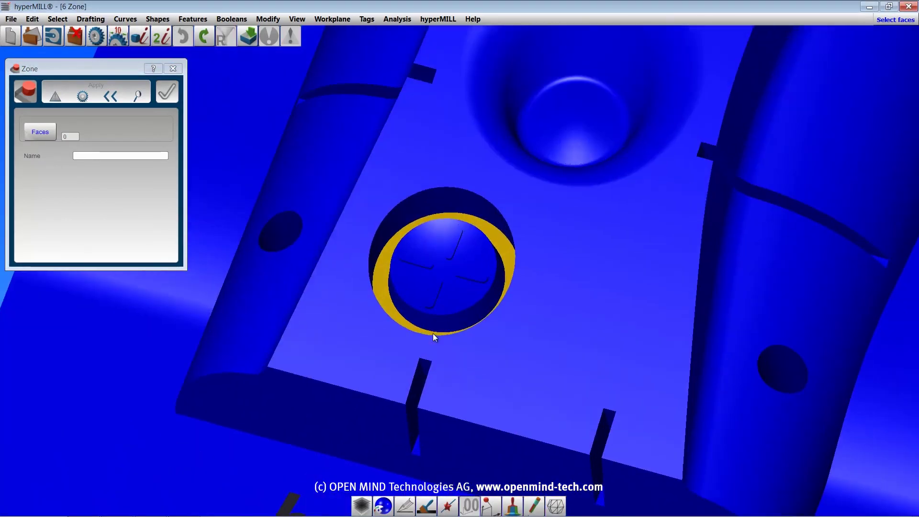
click(57, 19)
click(76, 69)
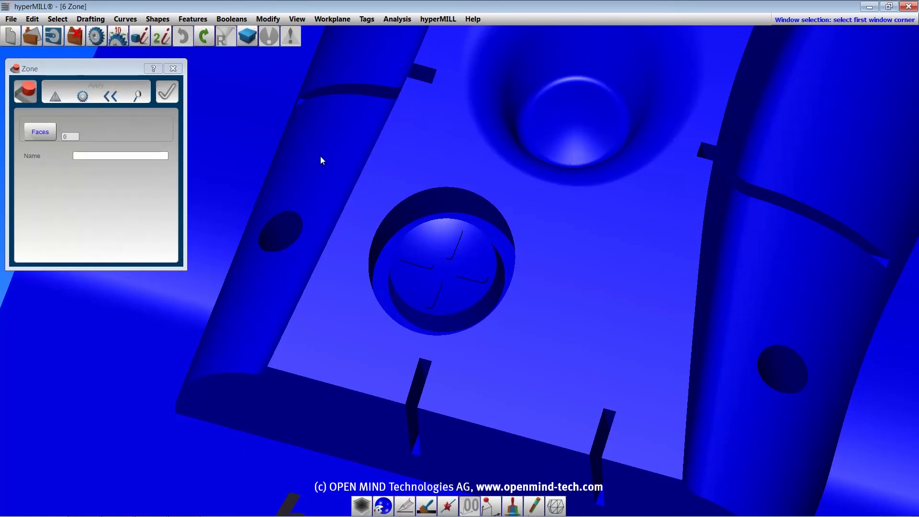
click(371, 171)
click(535, 343)
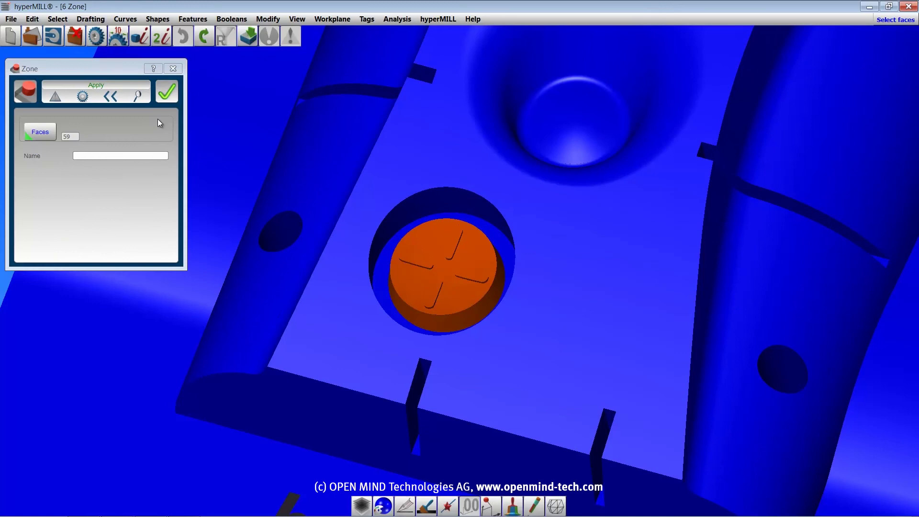
click(165, 86)
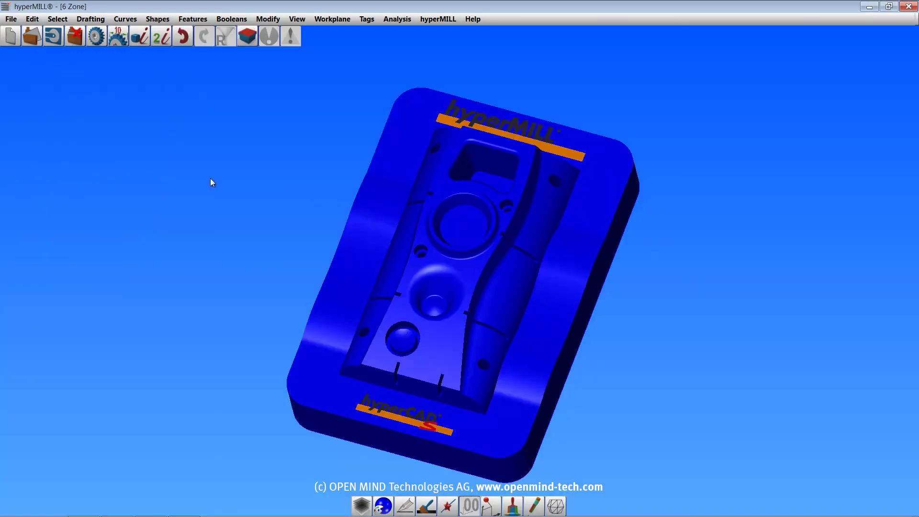
Open the 7 Booleans part and unite the vise base, four plates and small square
click(10, 19)
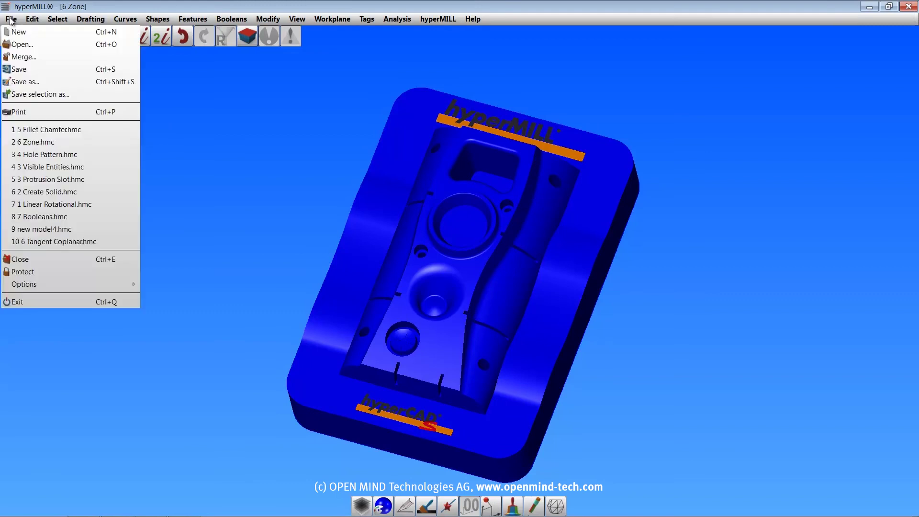
click(26, 218)
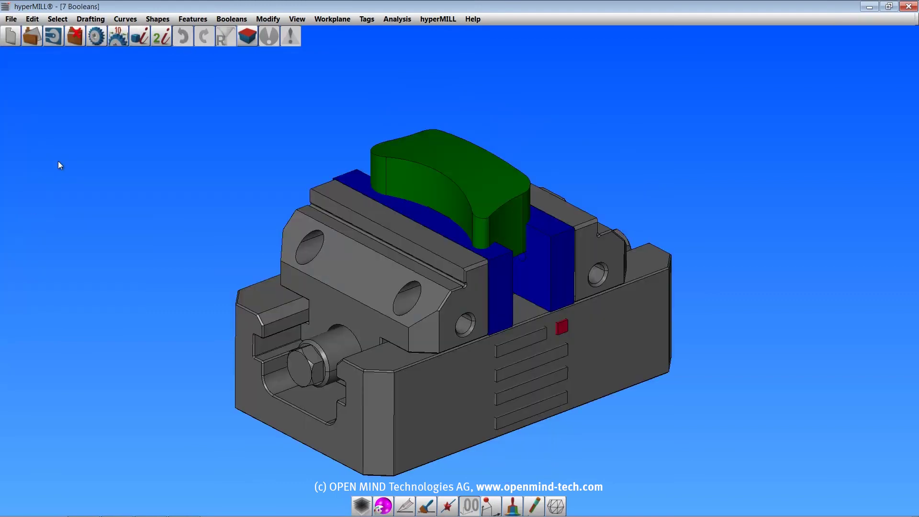
click(235, 19)
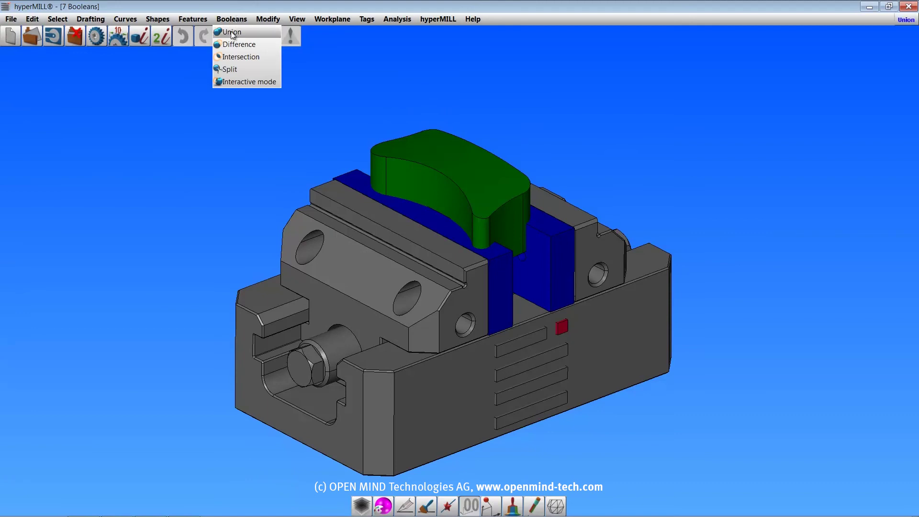
click(234, 32)
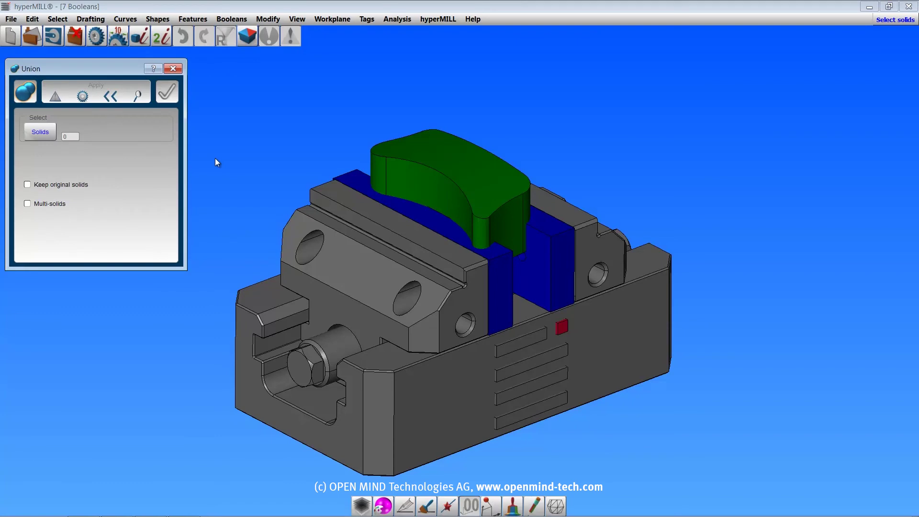
click(464, 427)
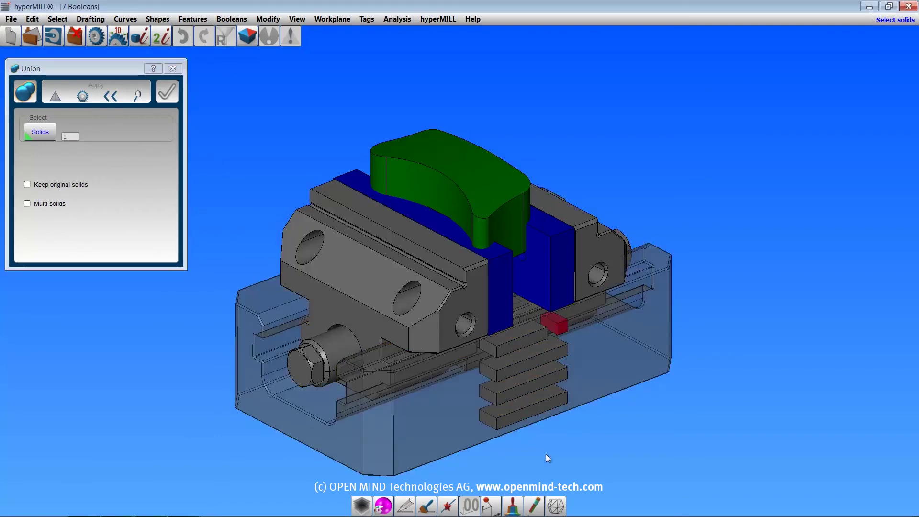
click(541, 392)
click(536, 362)
click(536, 360)
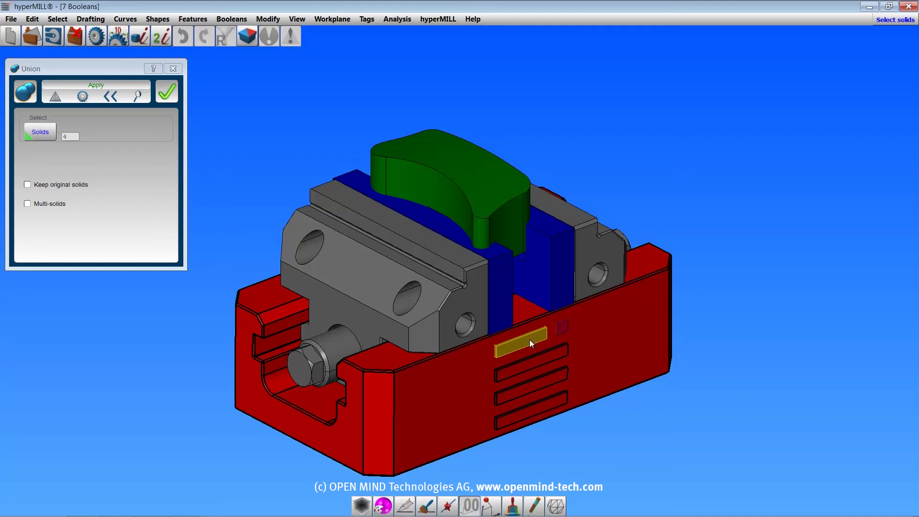
click(530, 340)
click(562, 329)
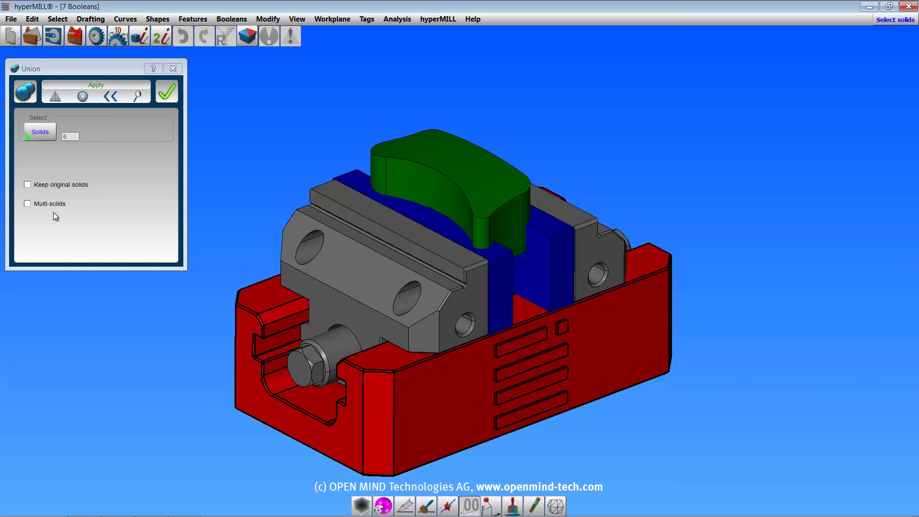
click(165, 88)
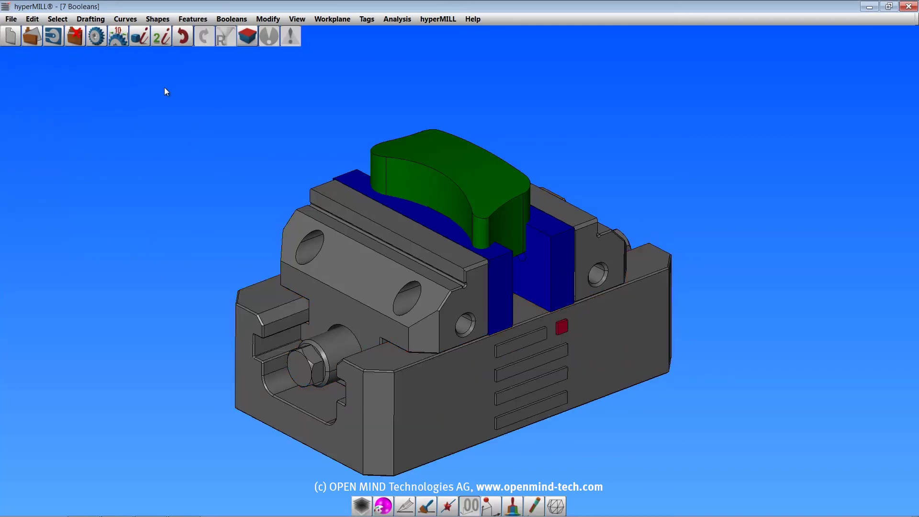
click(225, 20)
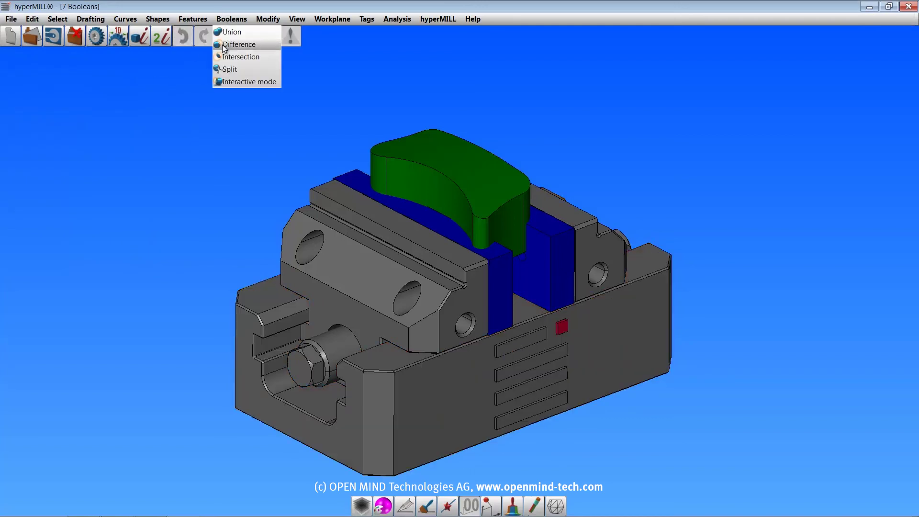
click(222, 44)
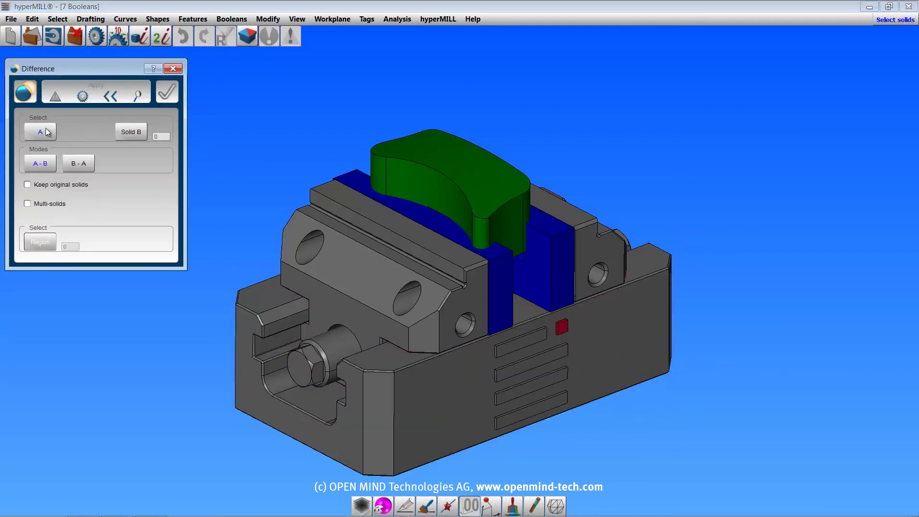
click(403, 136)
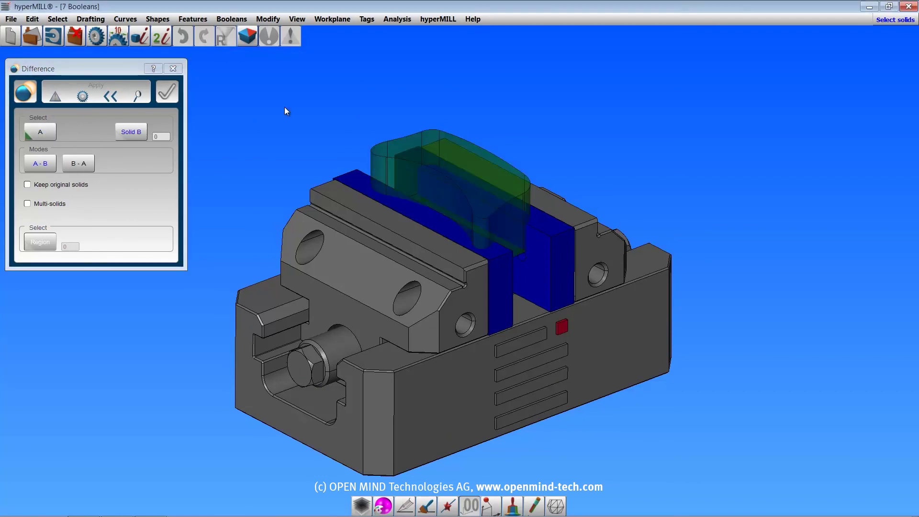
click(506, 269)
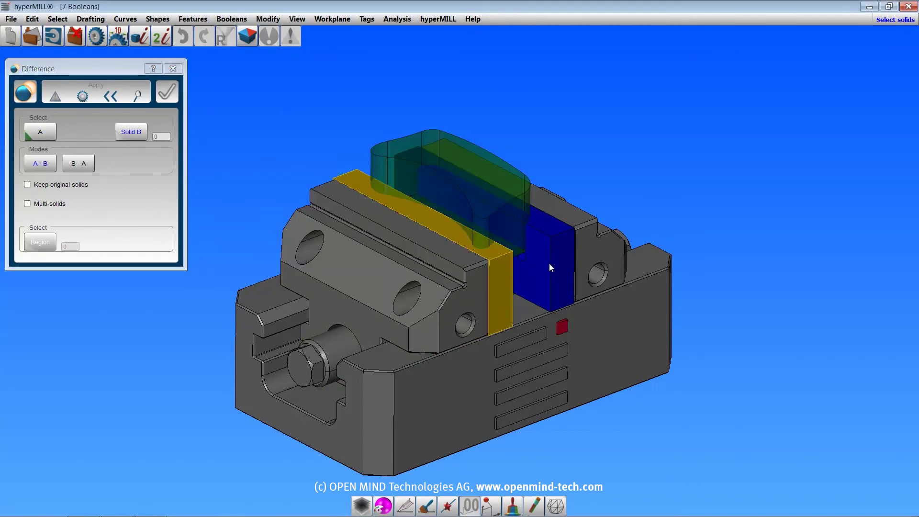
click(550, 264)
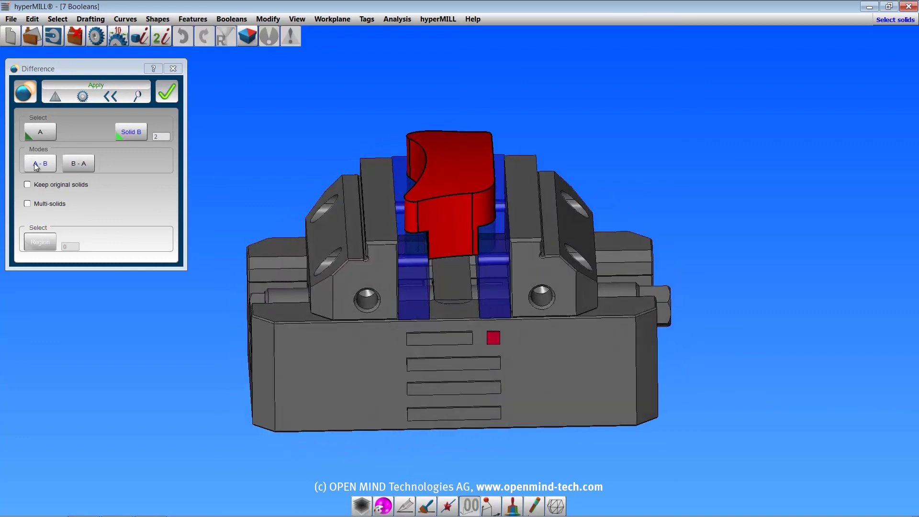
click(73, 165)
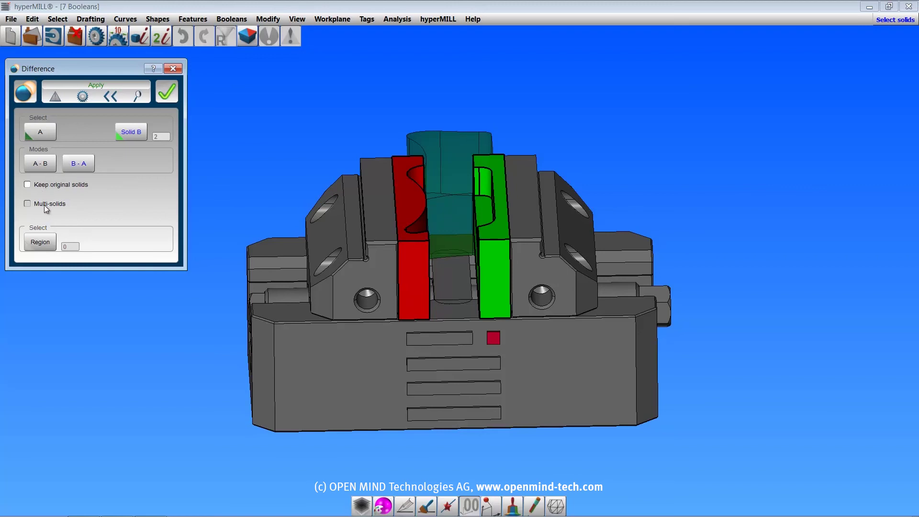
click(46, 243)
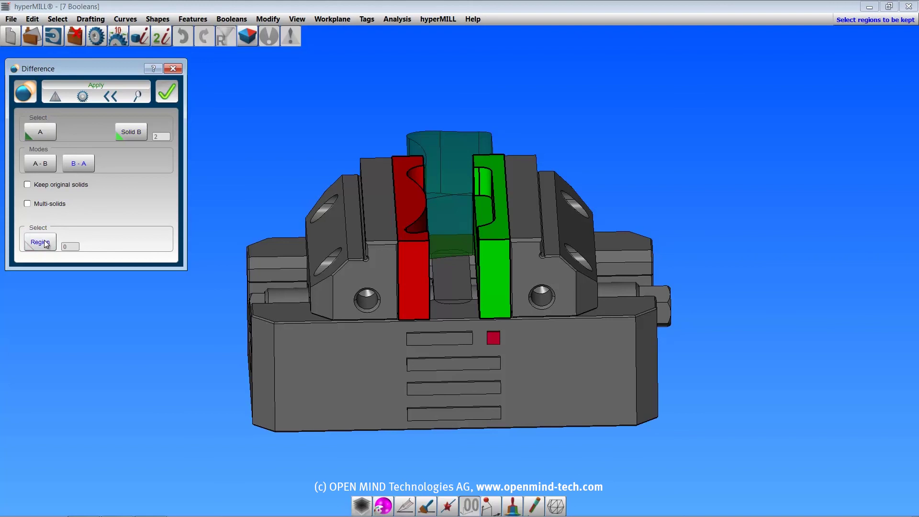
click(426, 293)
click(496, 289)
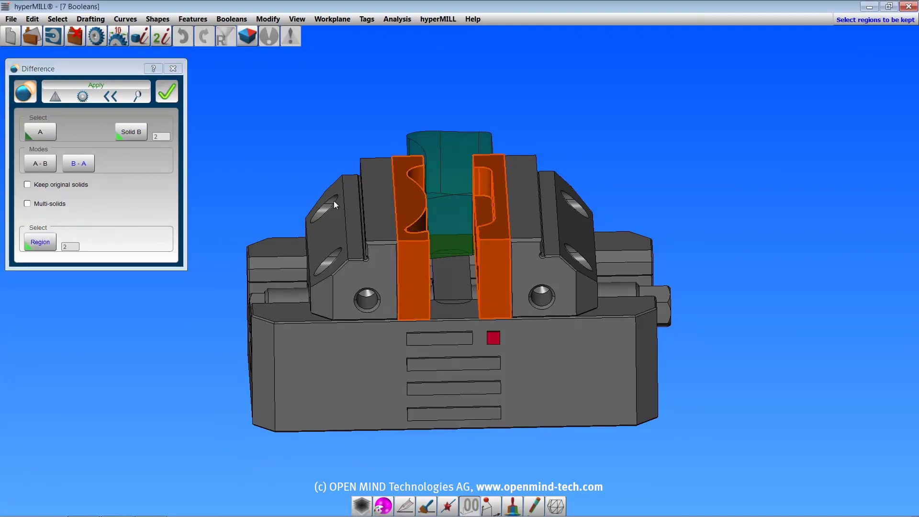
click(167, 96)
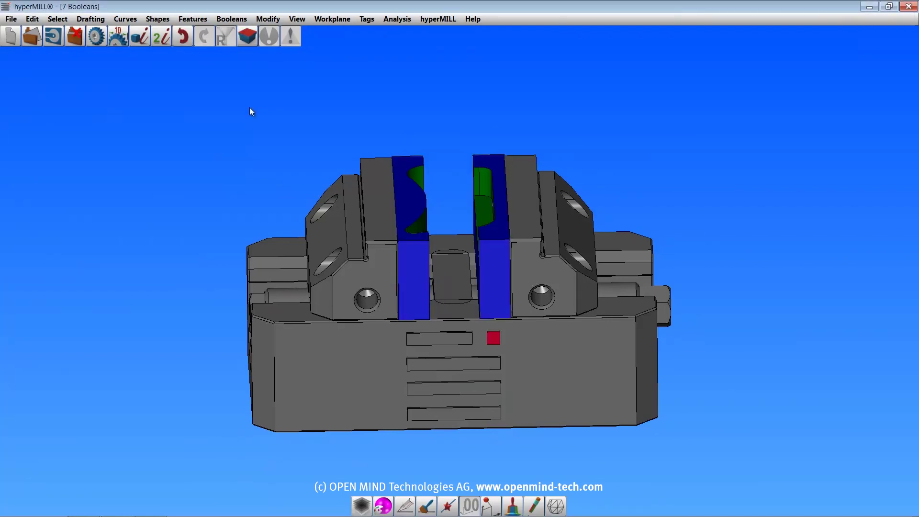
click(184, 37)
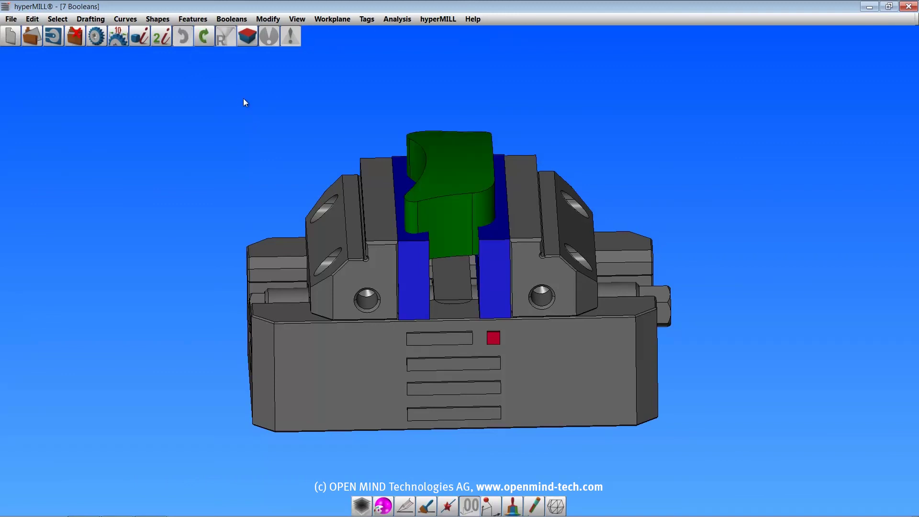
click(234, 20)
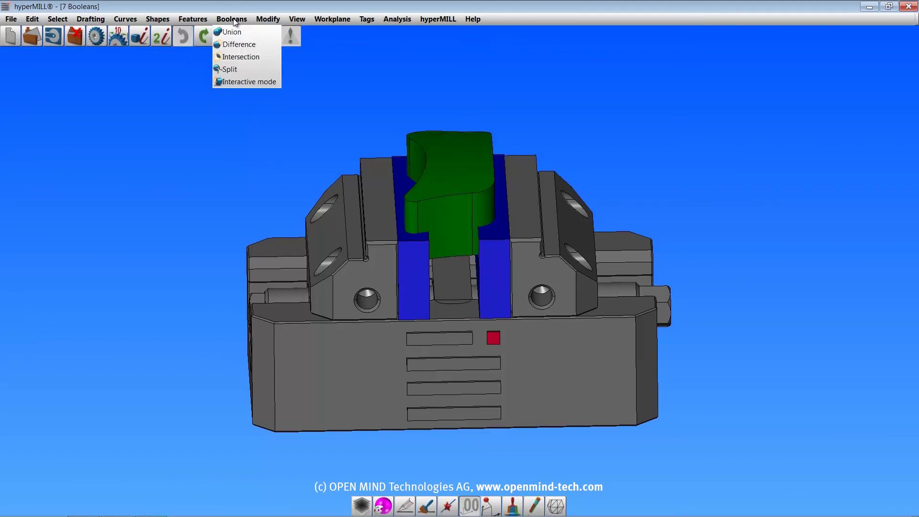
click(234, 56)
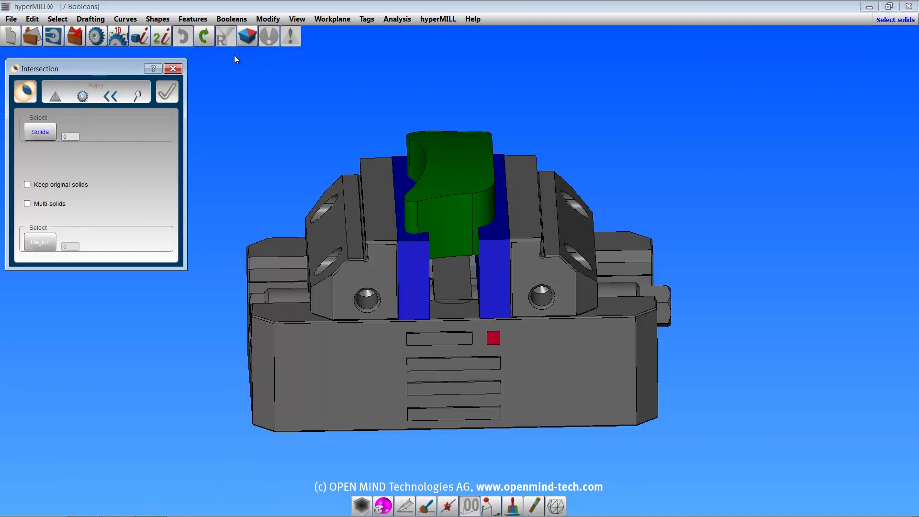
click(447, 184)
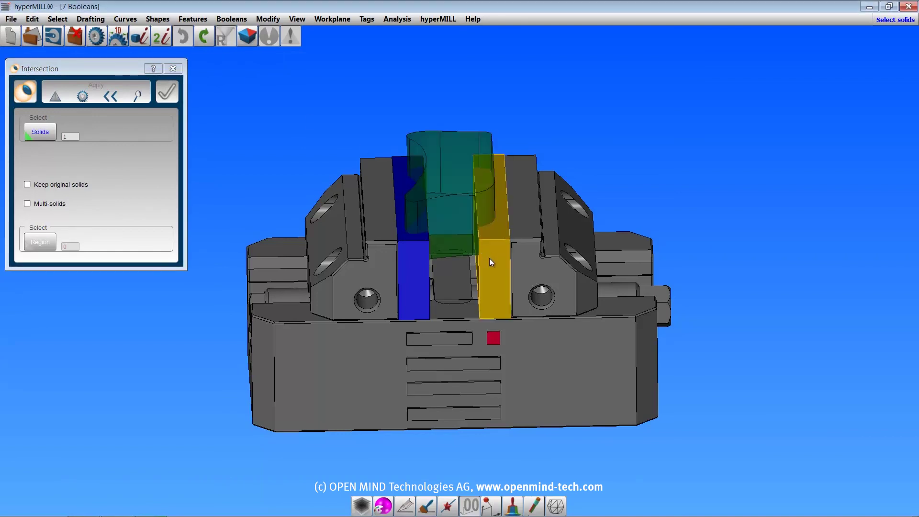
click(489, 259)
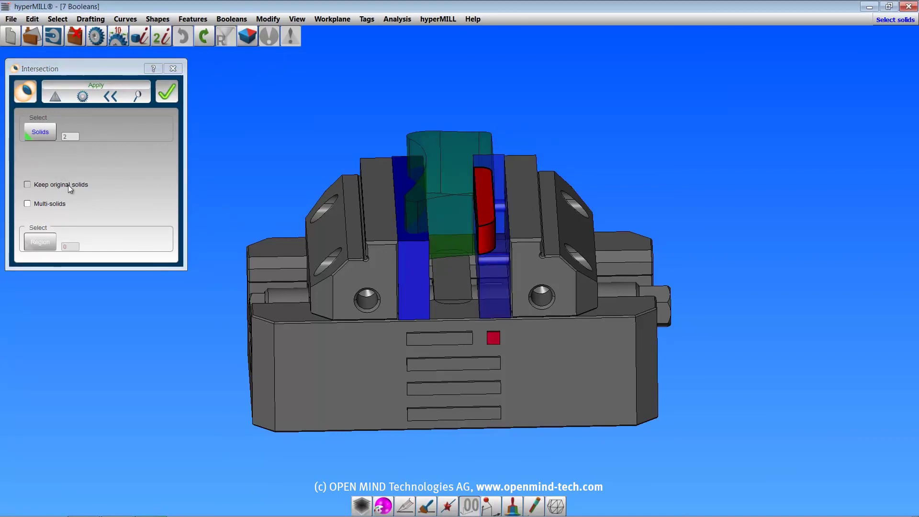
click(168, 91)
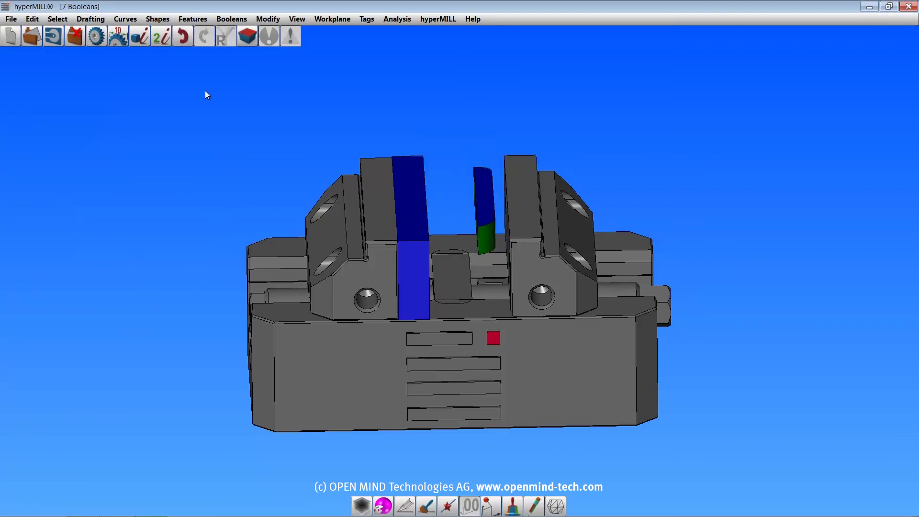
click(182, 37)
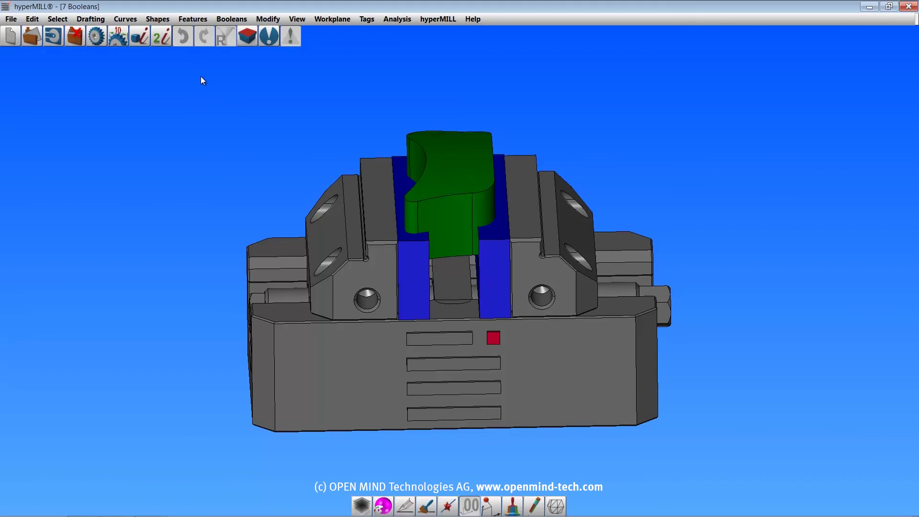
Start a Boolean Split and dock the Visibility panel with the split layer shown
click(232, 19)
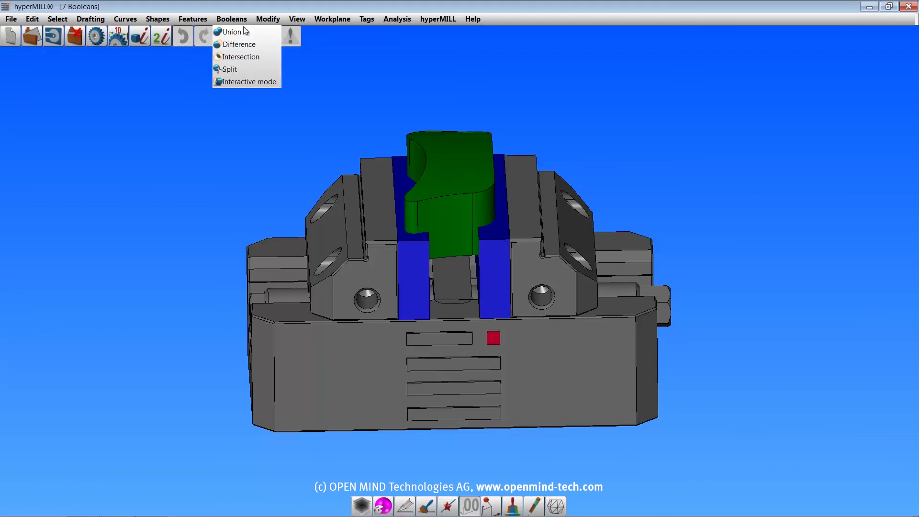
click(232, 60)
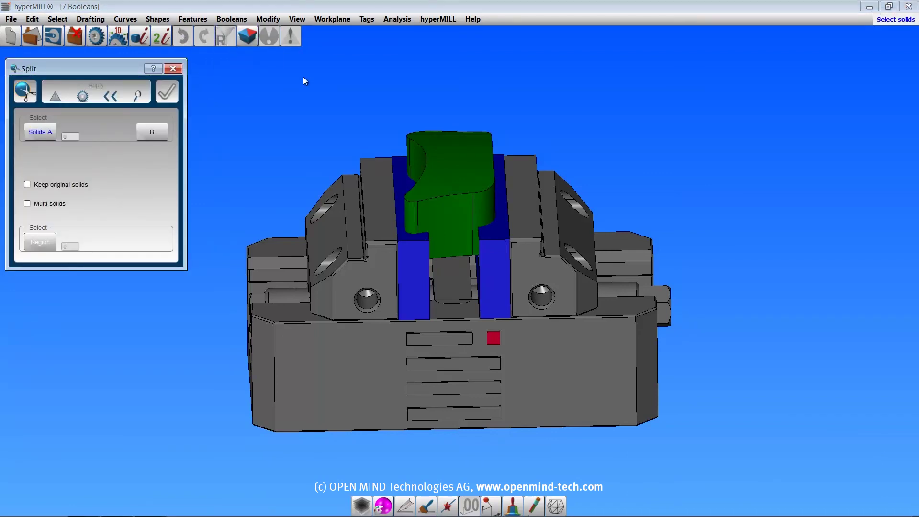
right_click(687, 20)
click(689, 152)
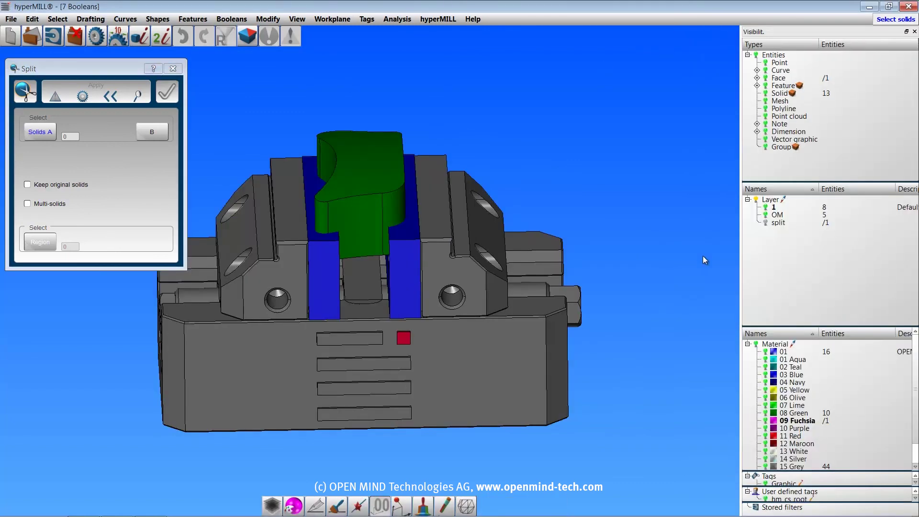
click(766, 222)
Split the vise base with the magenta plane keeping the larger red region, then undo it
click(40, 132)
click(191, 306)
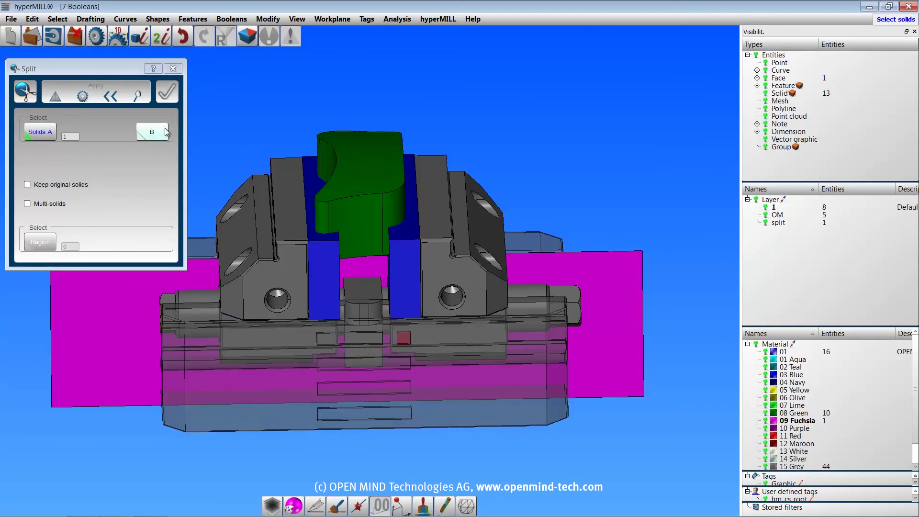
click(186, 351)
middle_drag(185, 351, 639, 316)
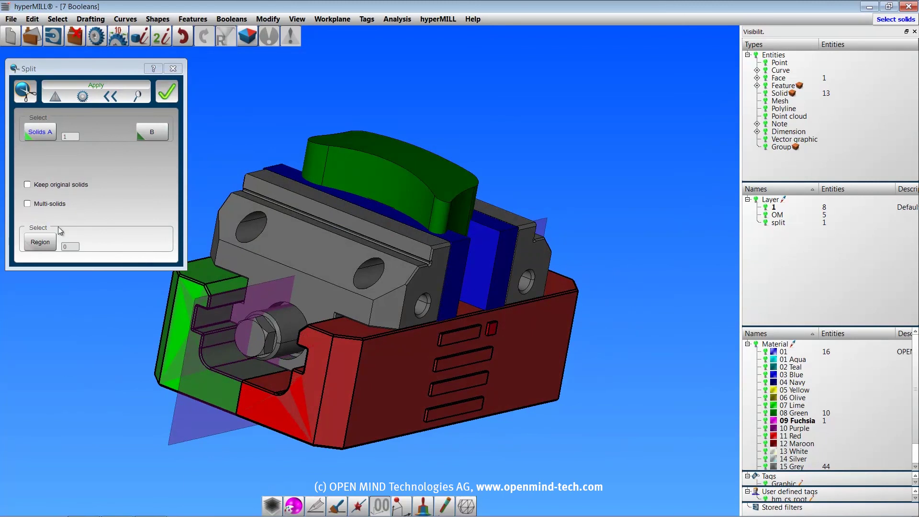
click(40, 242)
click(338, 426)
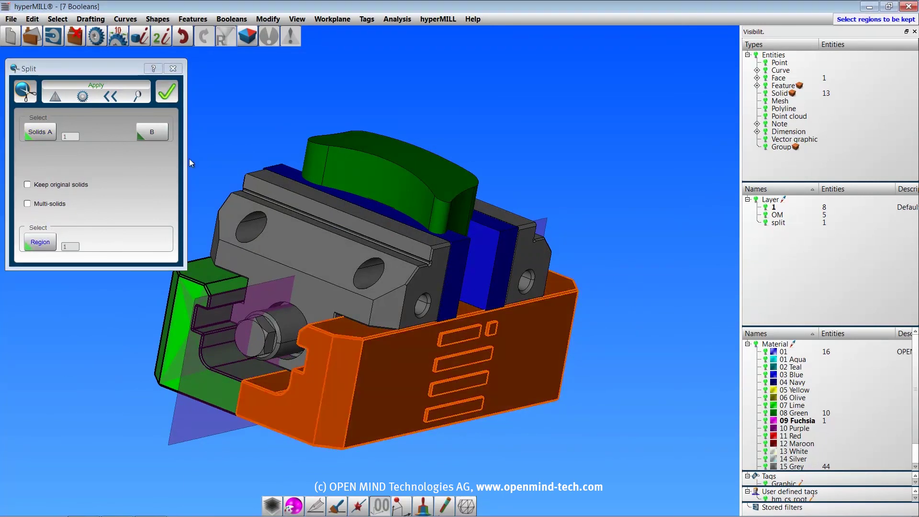
click(167, 93)
key(ctrl+z)
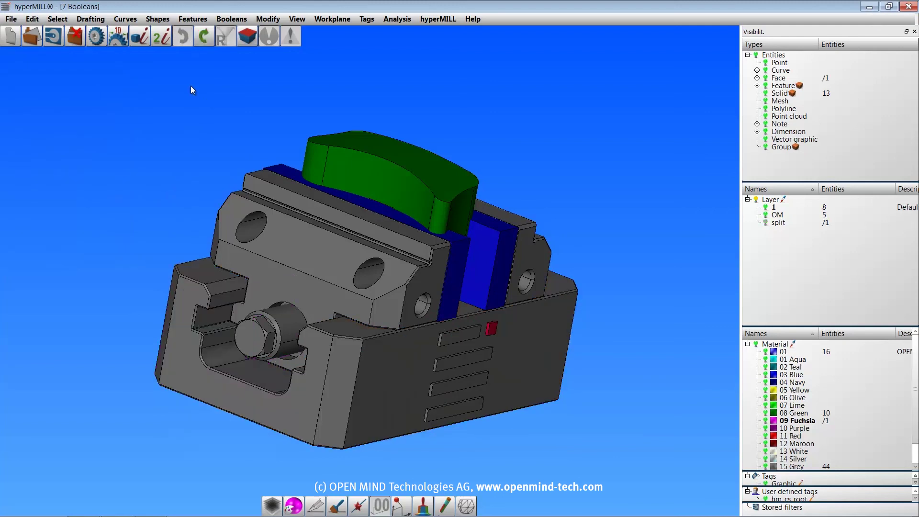
Exit Boolean interactive mode unchanged, close the Visibility panel, and switch to the front view
click(233, 19)
click(238, 82)
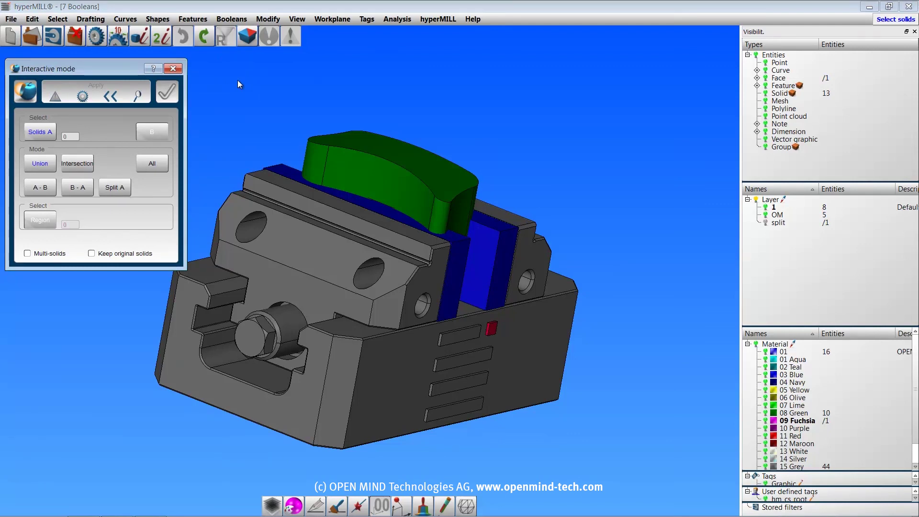
click(173, 68)
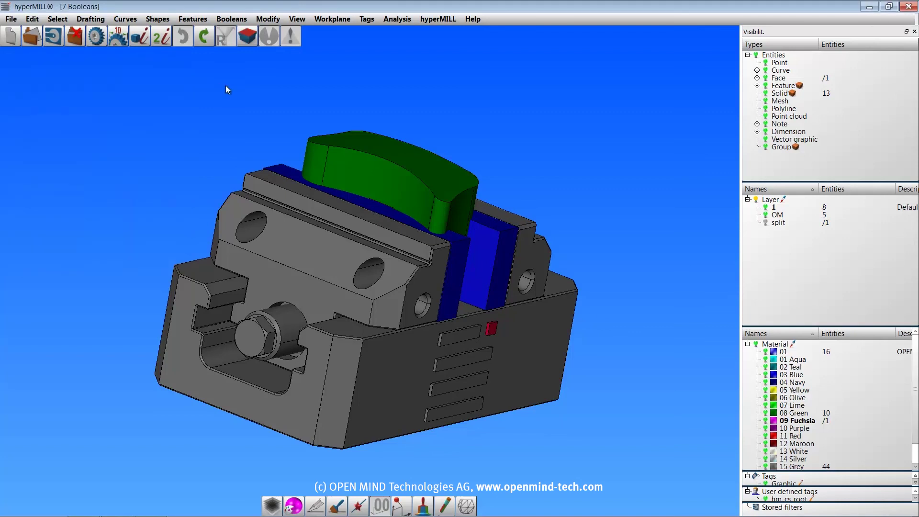
click(915, 31)
key(Home)
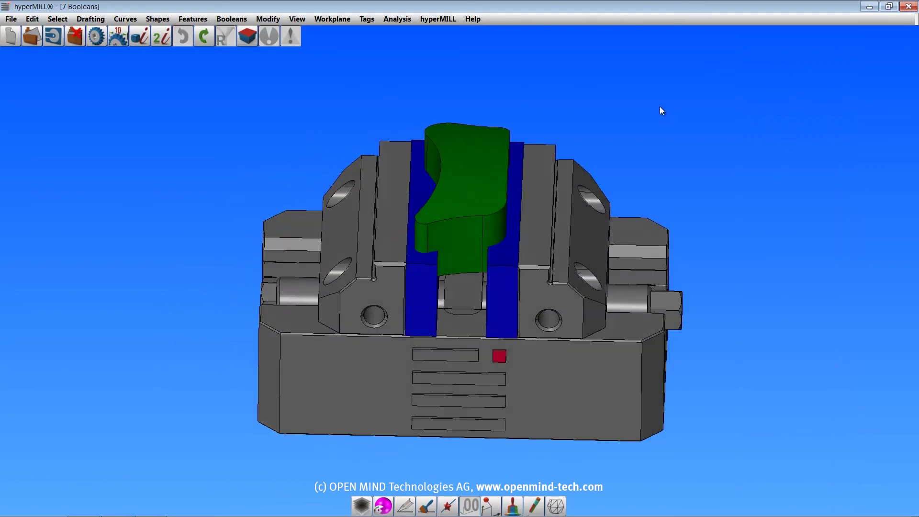